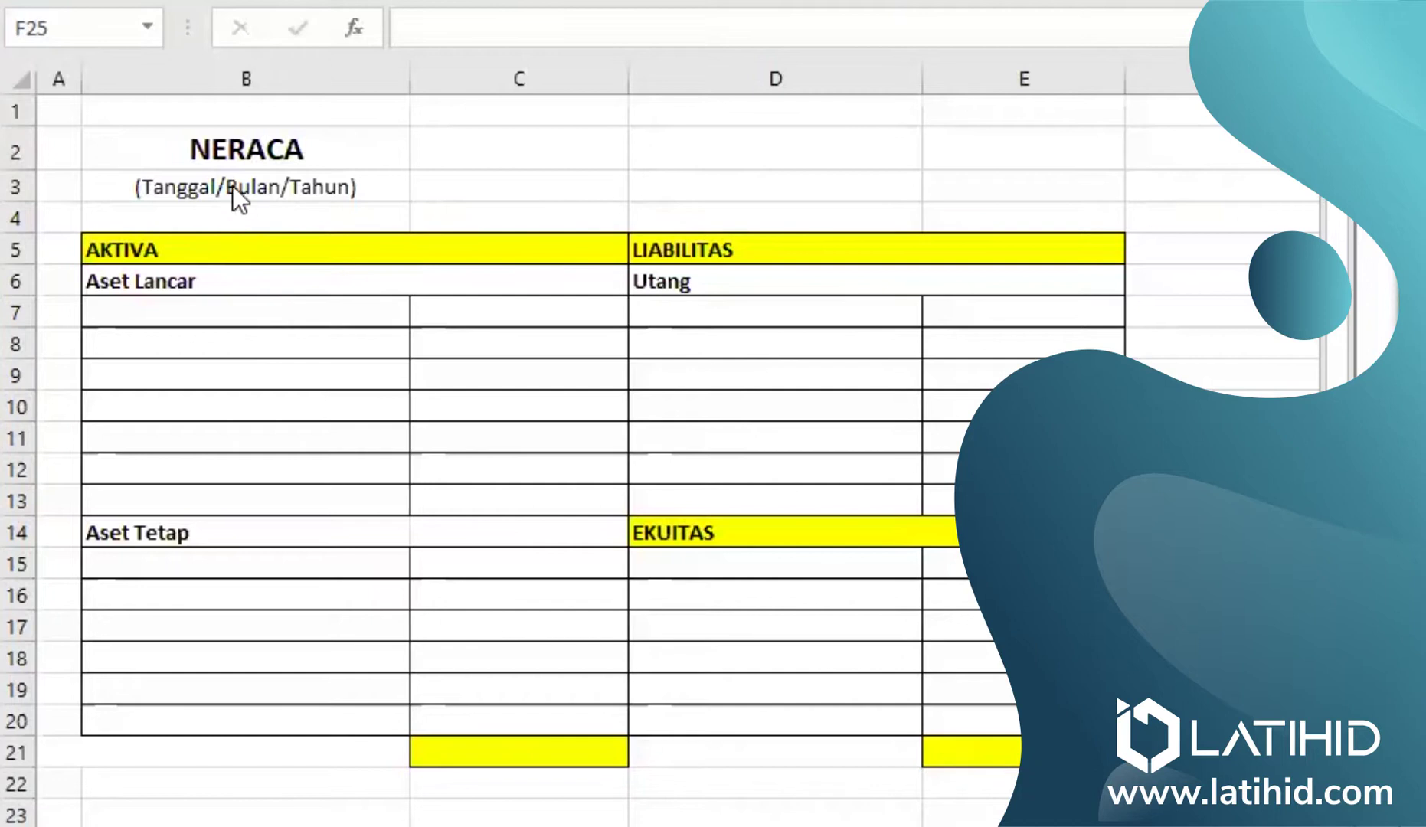
- Enter the company name "PT Latih Fotografi" in cell C2, beside the NERACA title
click(524, 135)
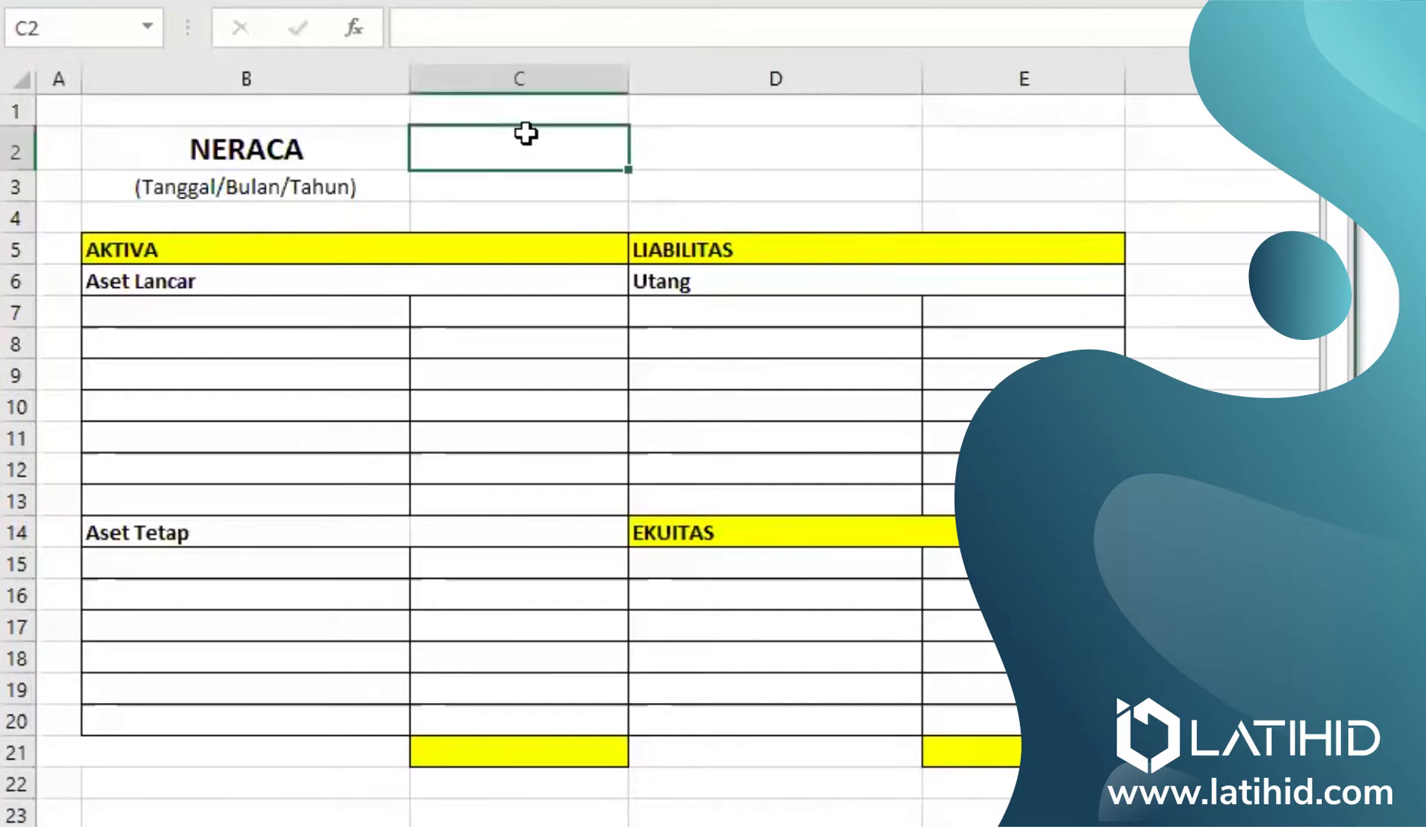
double_click(526, 137)
text(PT Latih Fotografi)
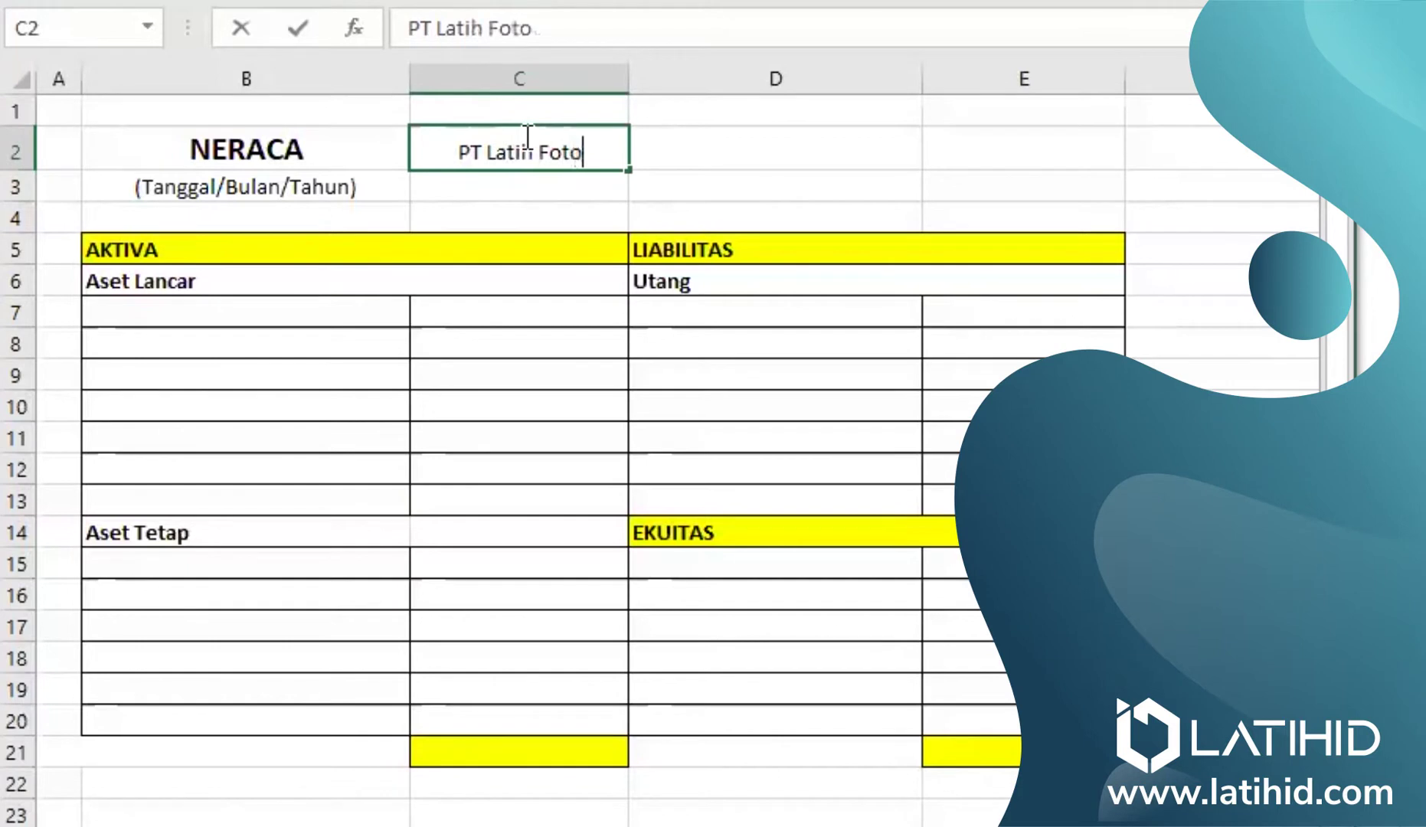
click(679, 178)
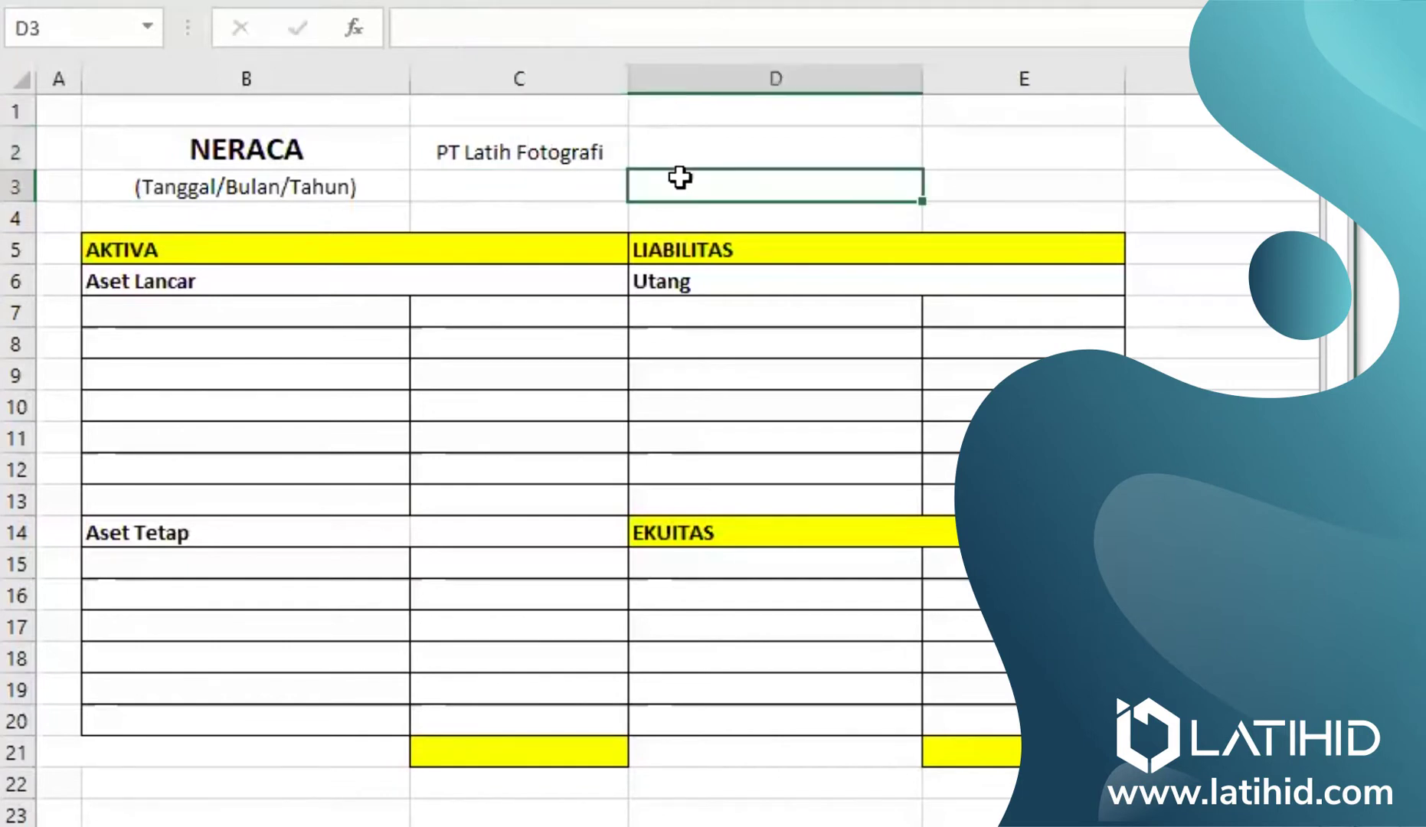
- Replace the date placeholder in cell B3 under the NERACA title with "1 Januari 2020"
double_click(343, 185)
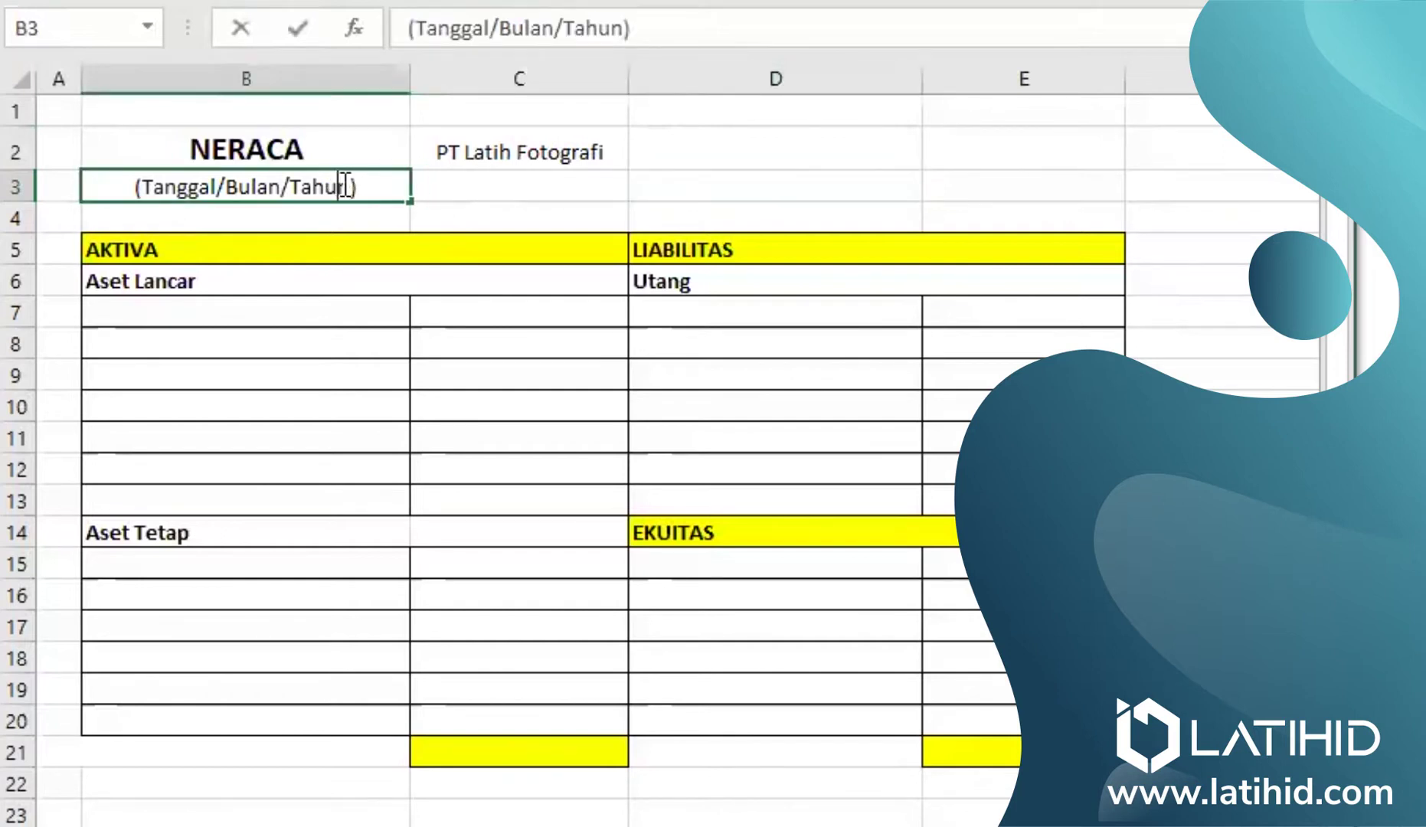
drag(357, 186, 86, 210)
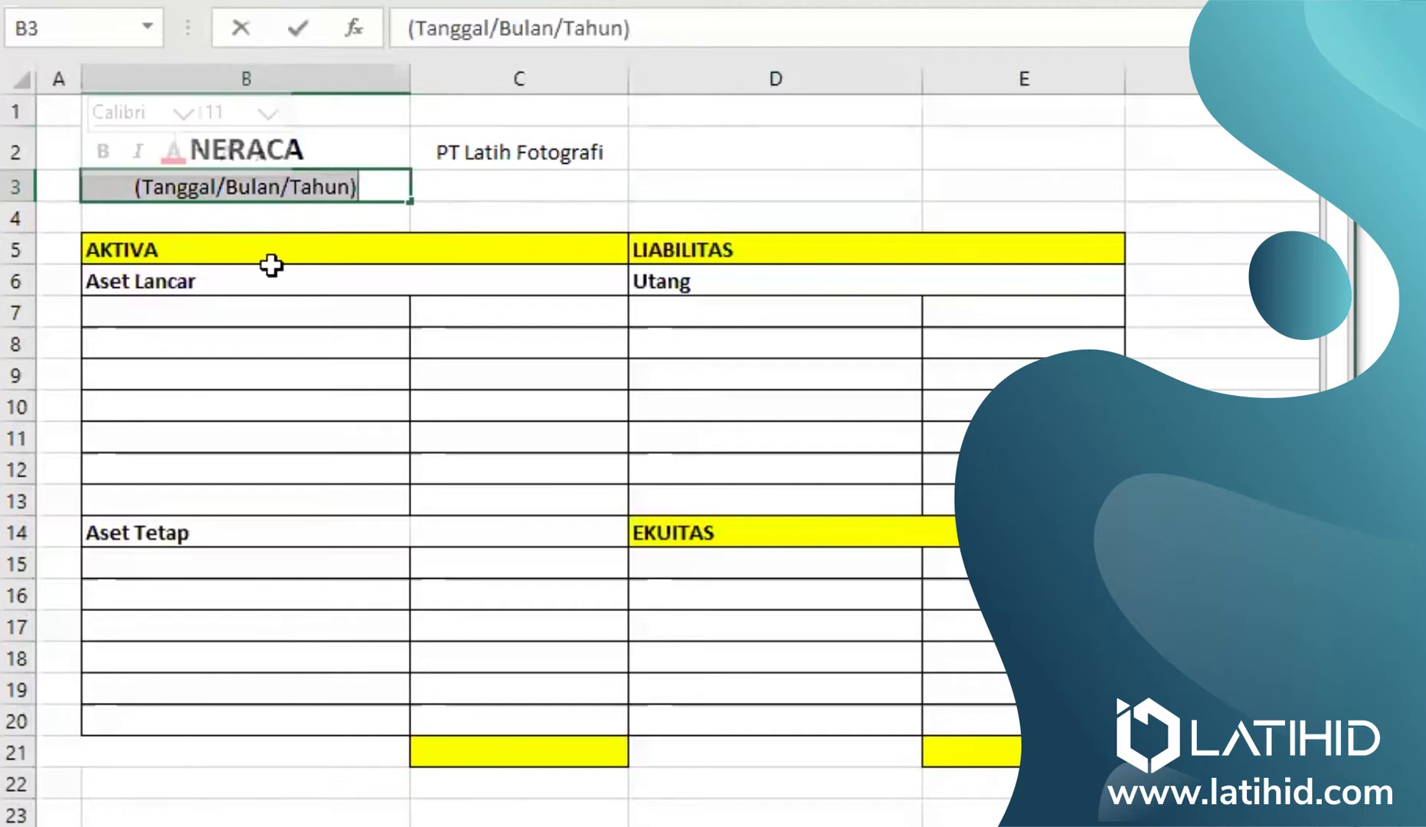
text(1)
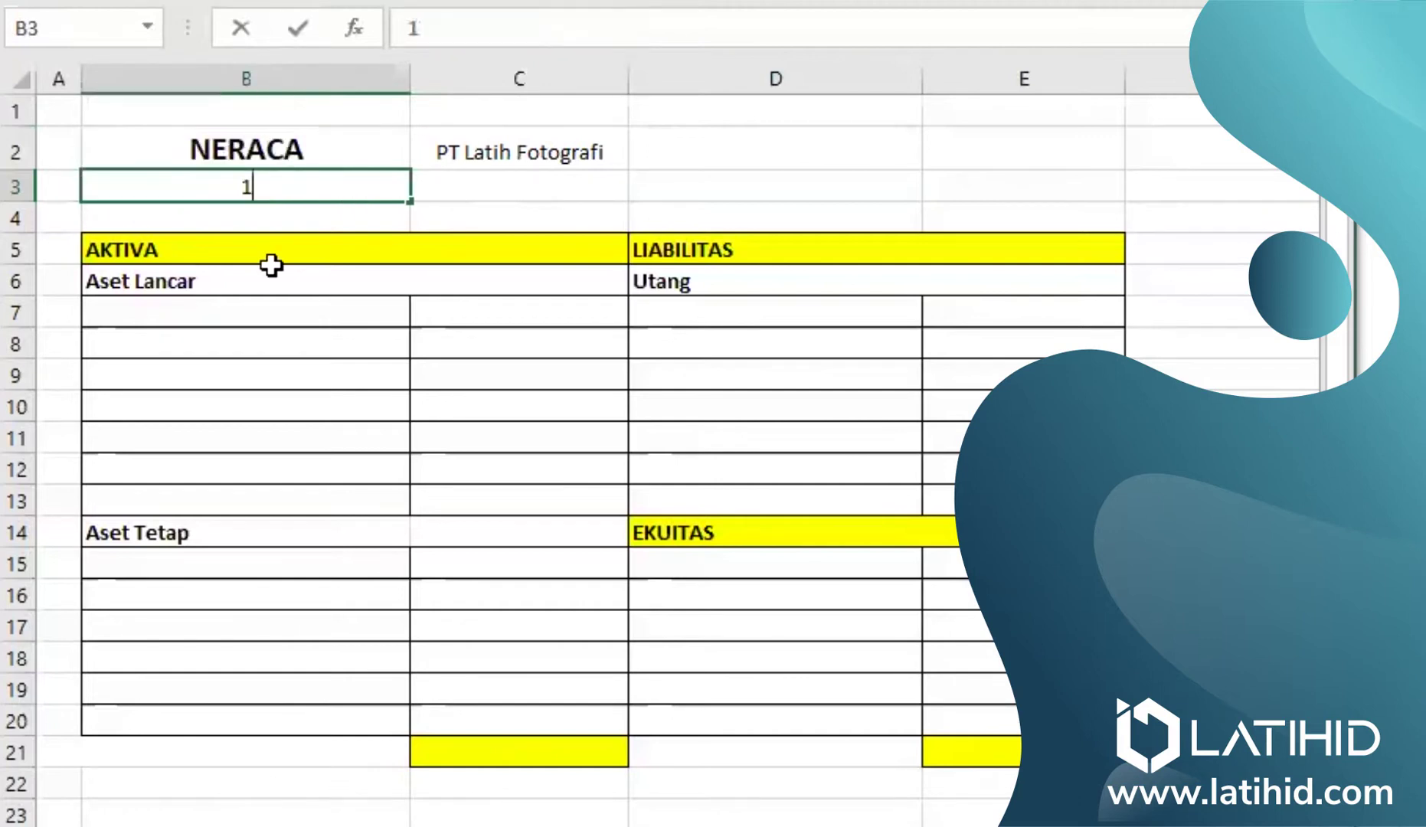
text( Januar)
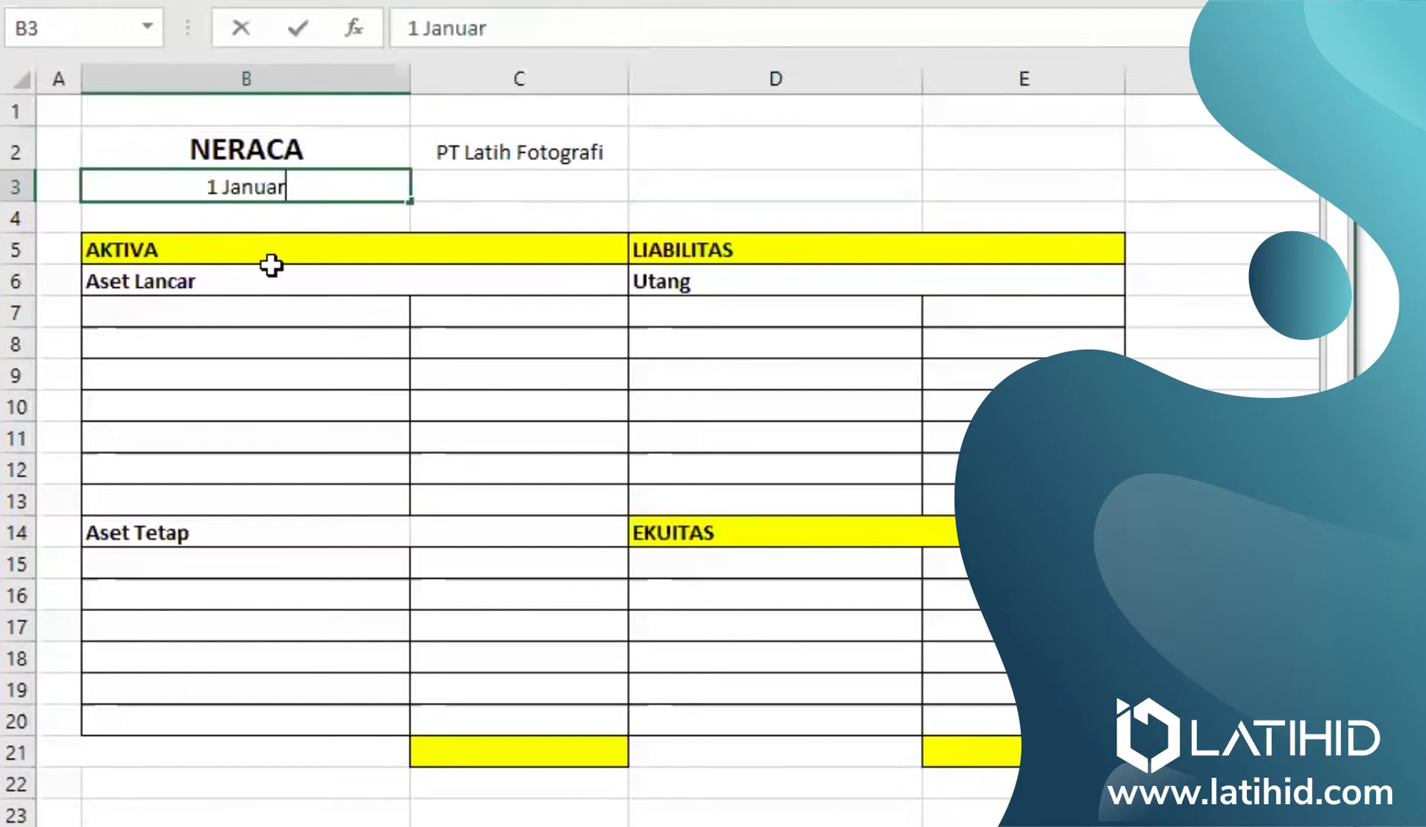
text(i 2020)
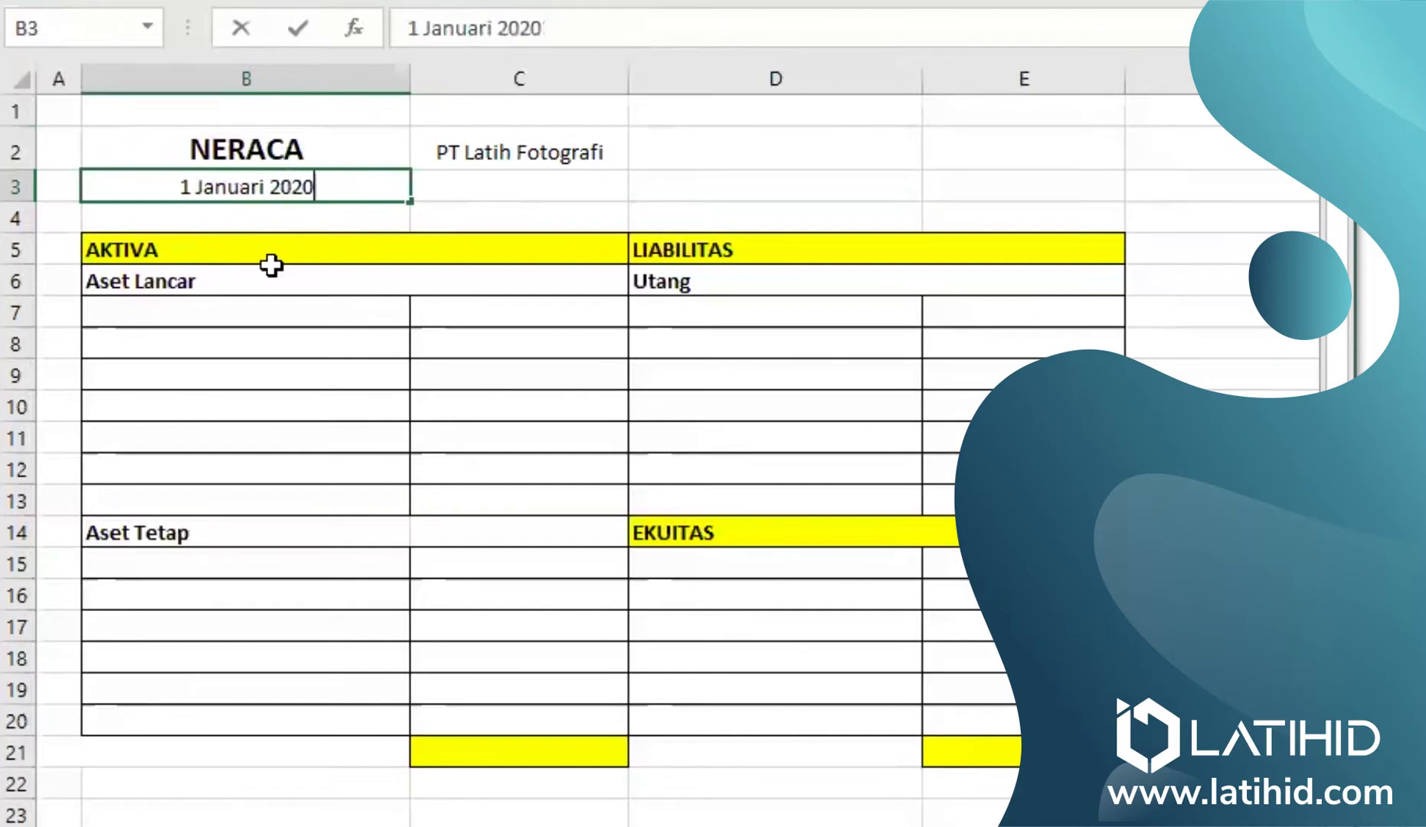
click(780, 196)
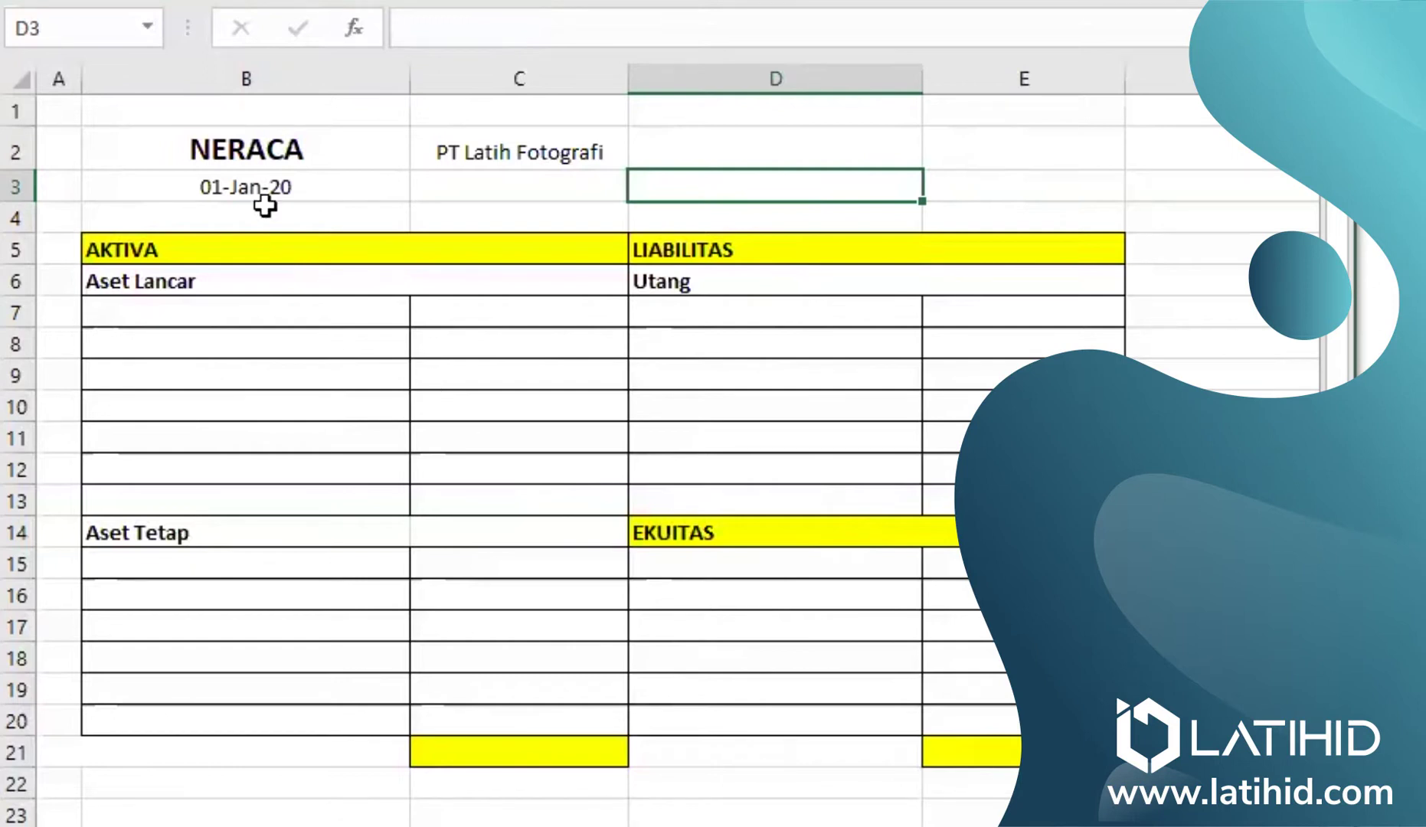
- Extend the AKTIVA heading in cell B5 to read "AKTIVA (Aset)"
click(264, 247)
double_click(264, 247)
text(()
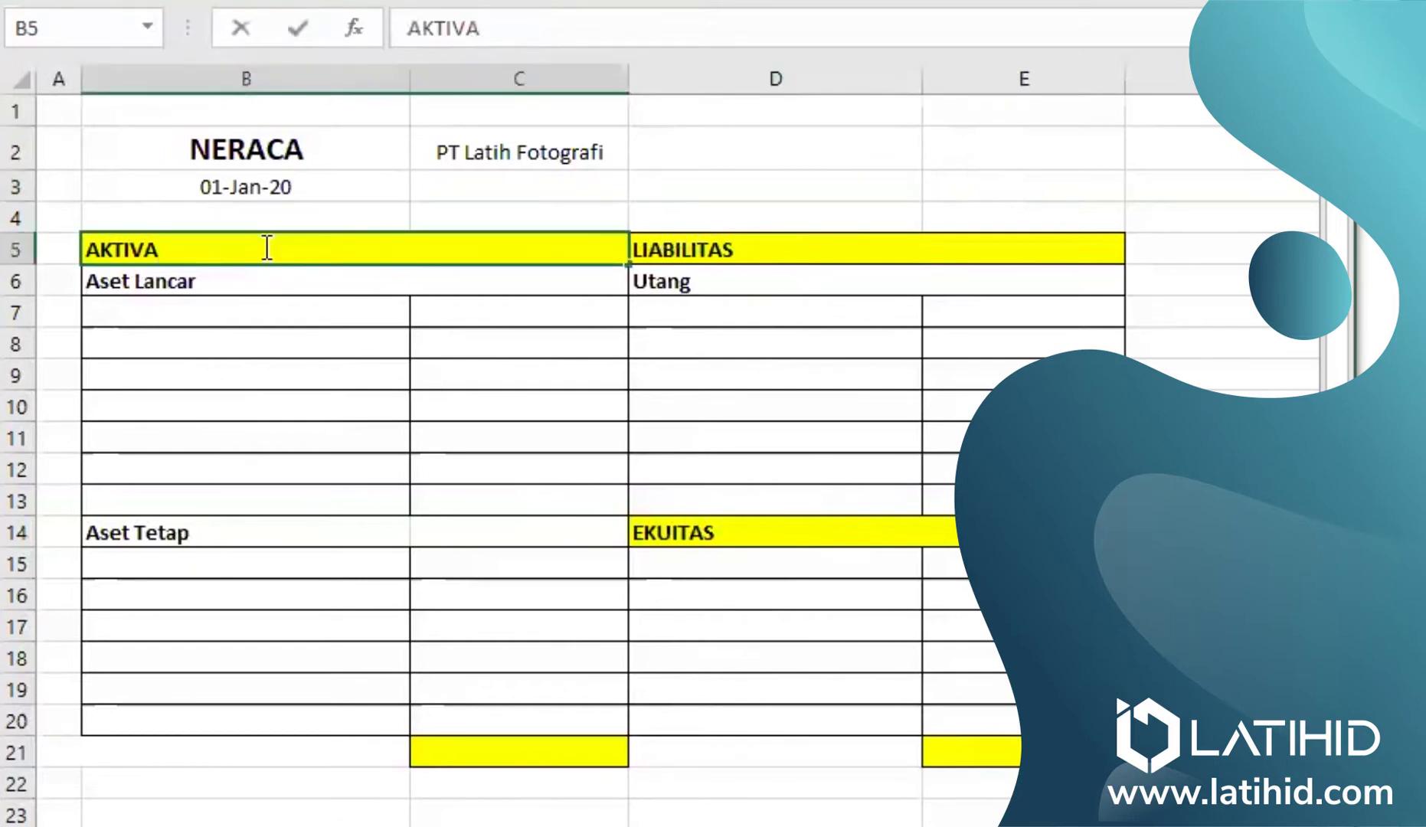
text(Aset))
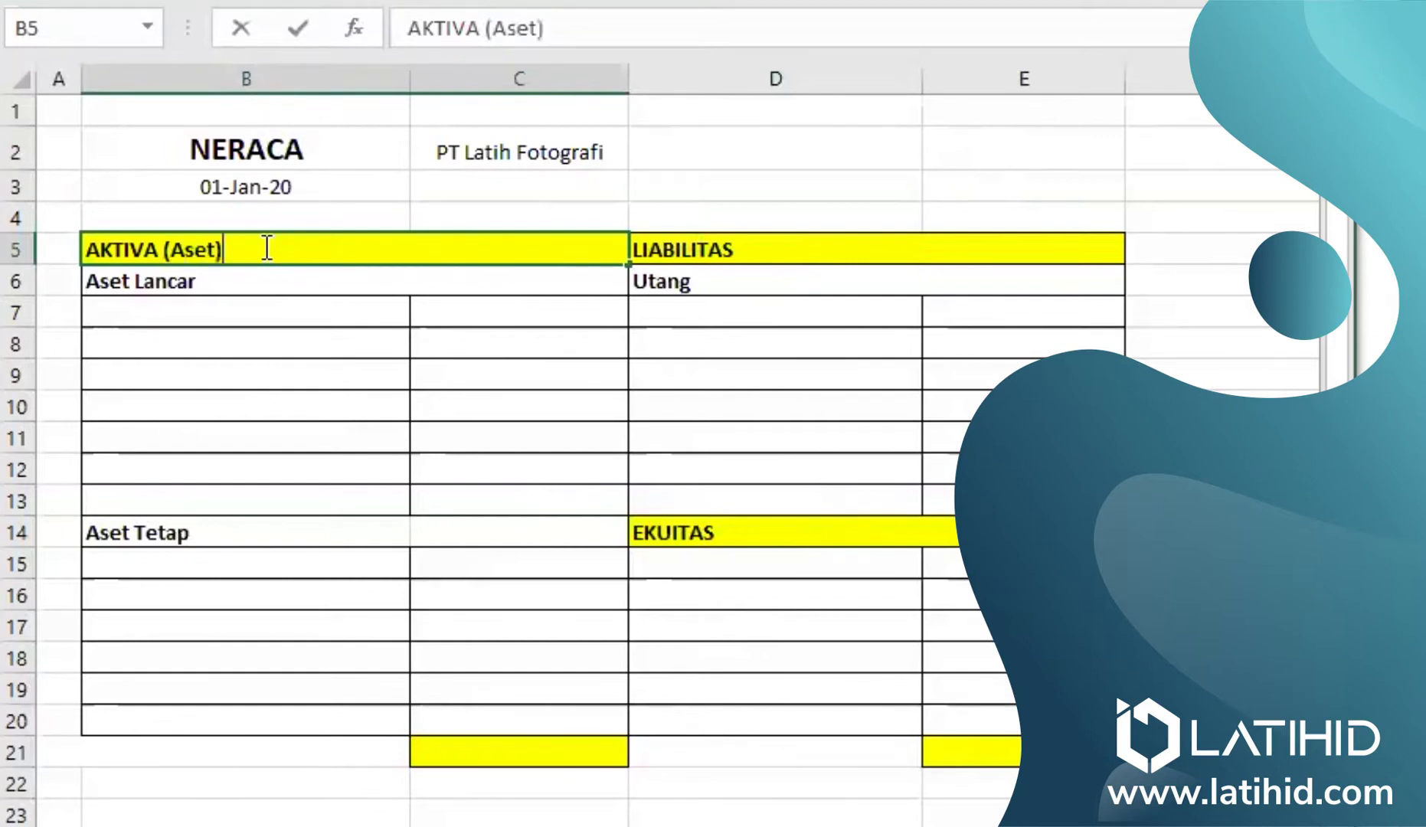
- Extend the LIABILITAS heading in cell D5 to read "LIABILITAS (Kewajiban)"
double_click(789, 252)
text((Ke)
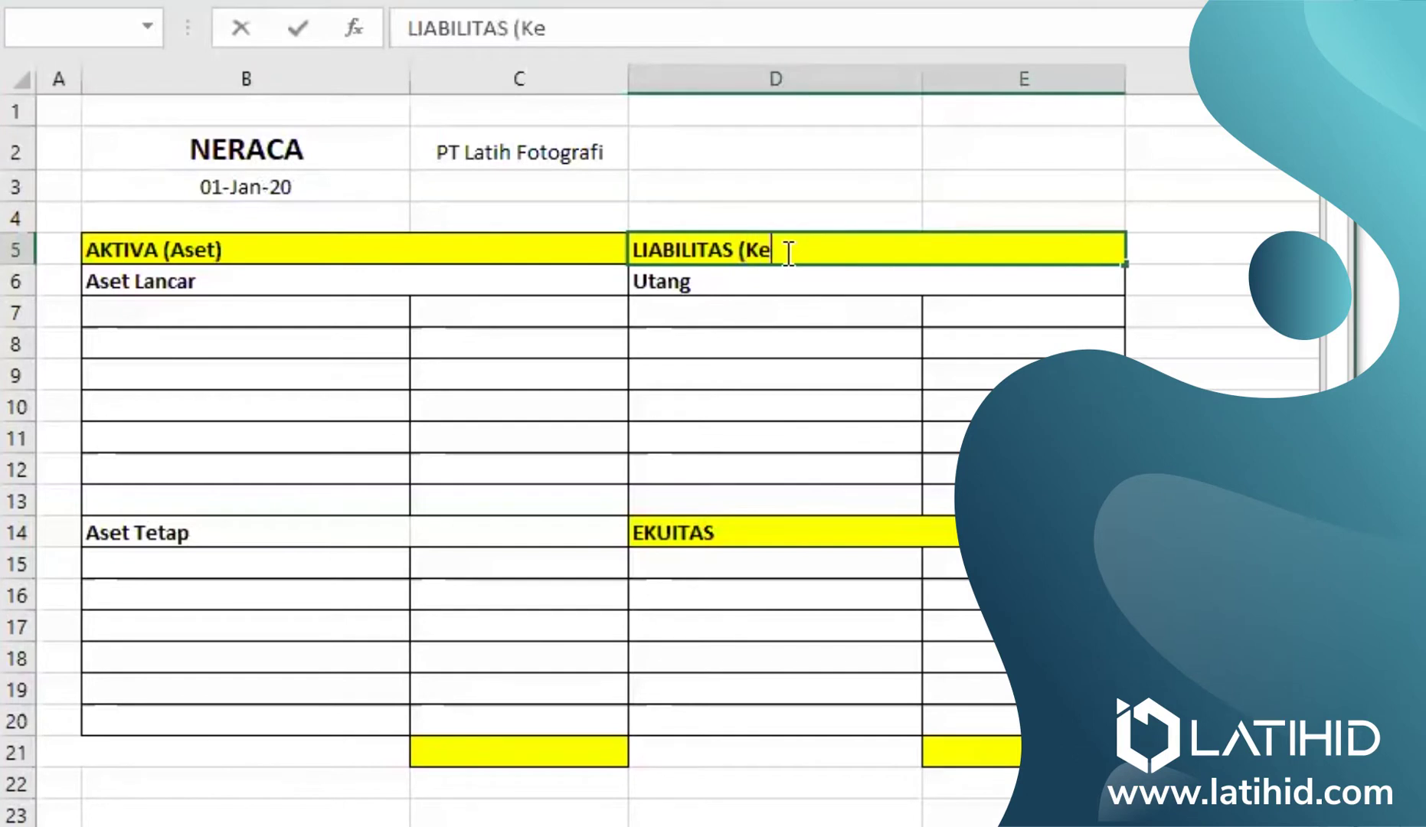
text(wajiban)
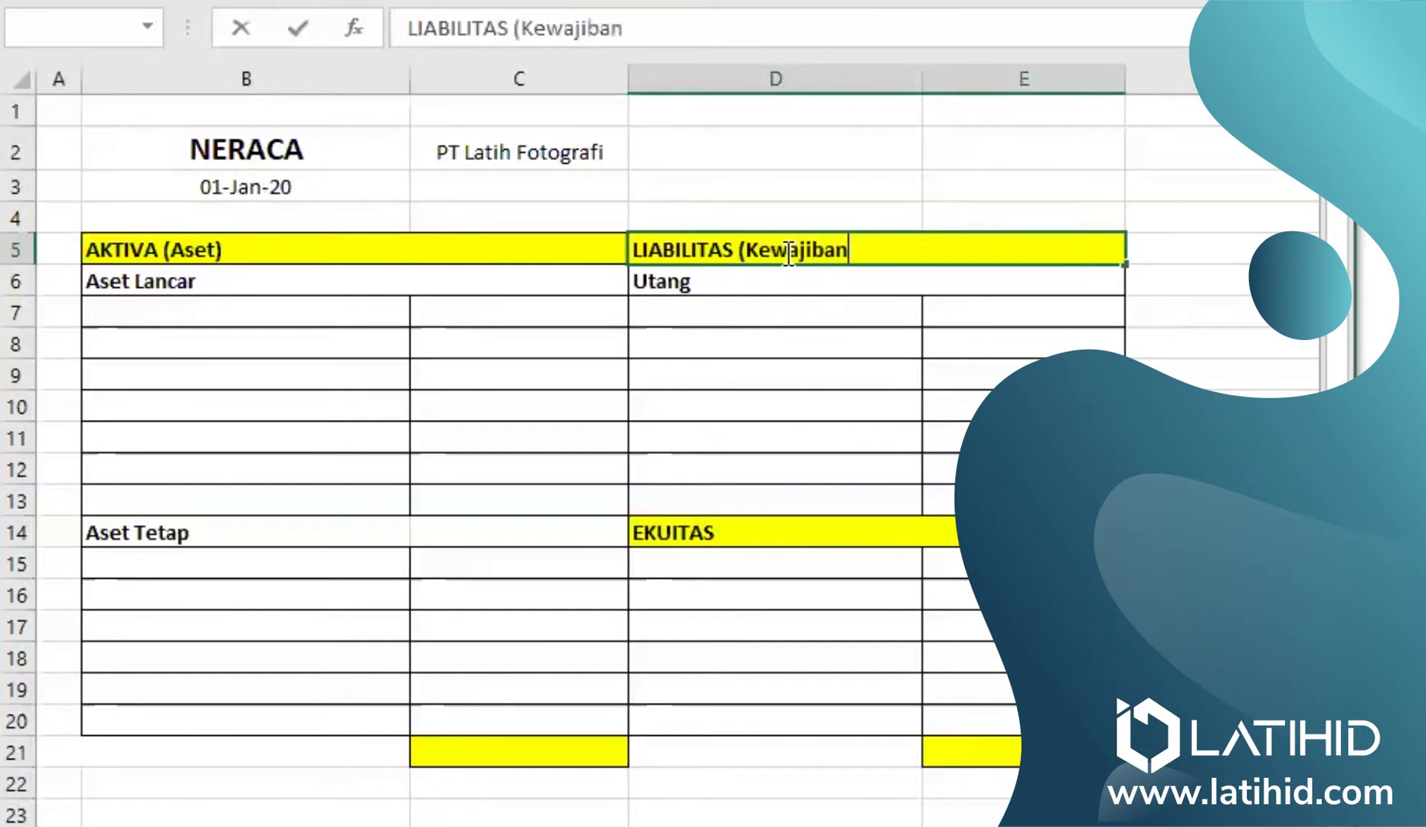
text())
- Extend the EKUITAS heading in cell D14 to read "EKUITAS (Modal)"
click(793, 532)
double_click(793, 533)
text((Modal))
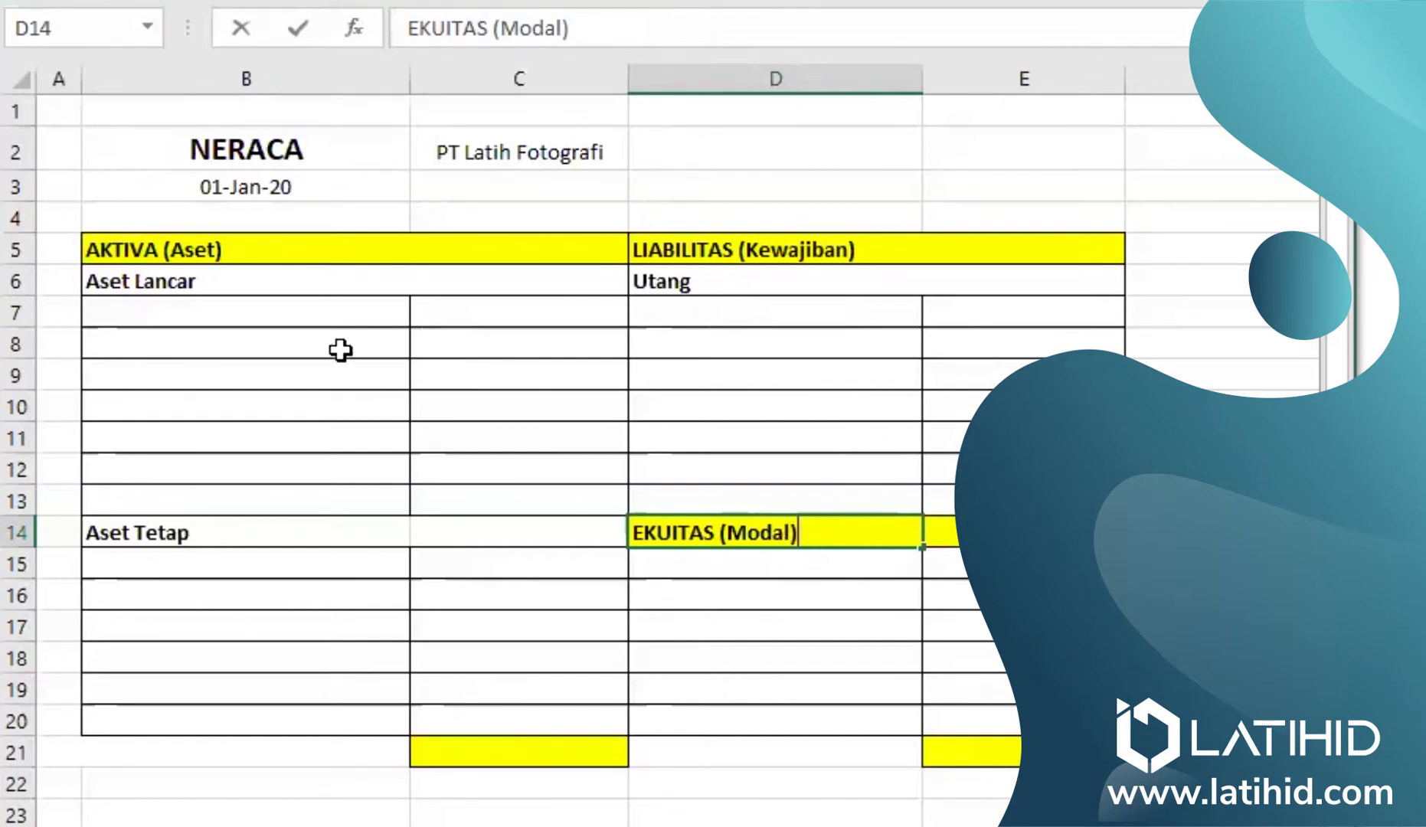
- Add the first Aset Lancar entry in row 7: "Kas" in B7 with the amount 10000 in C7
double_click(298, 312)
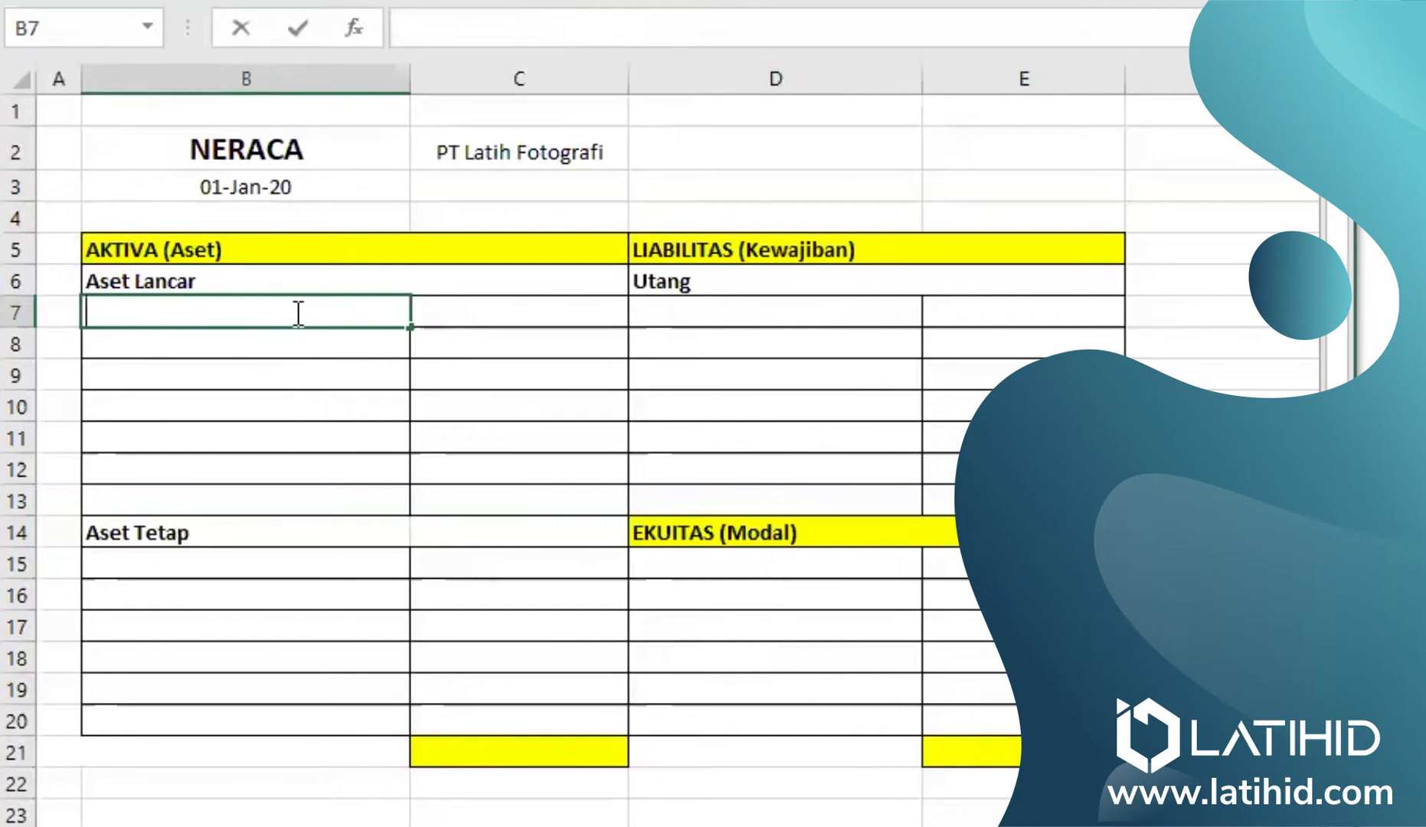
text(Kas)
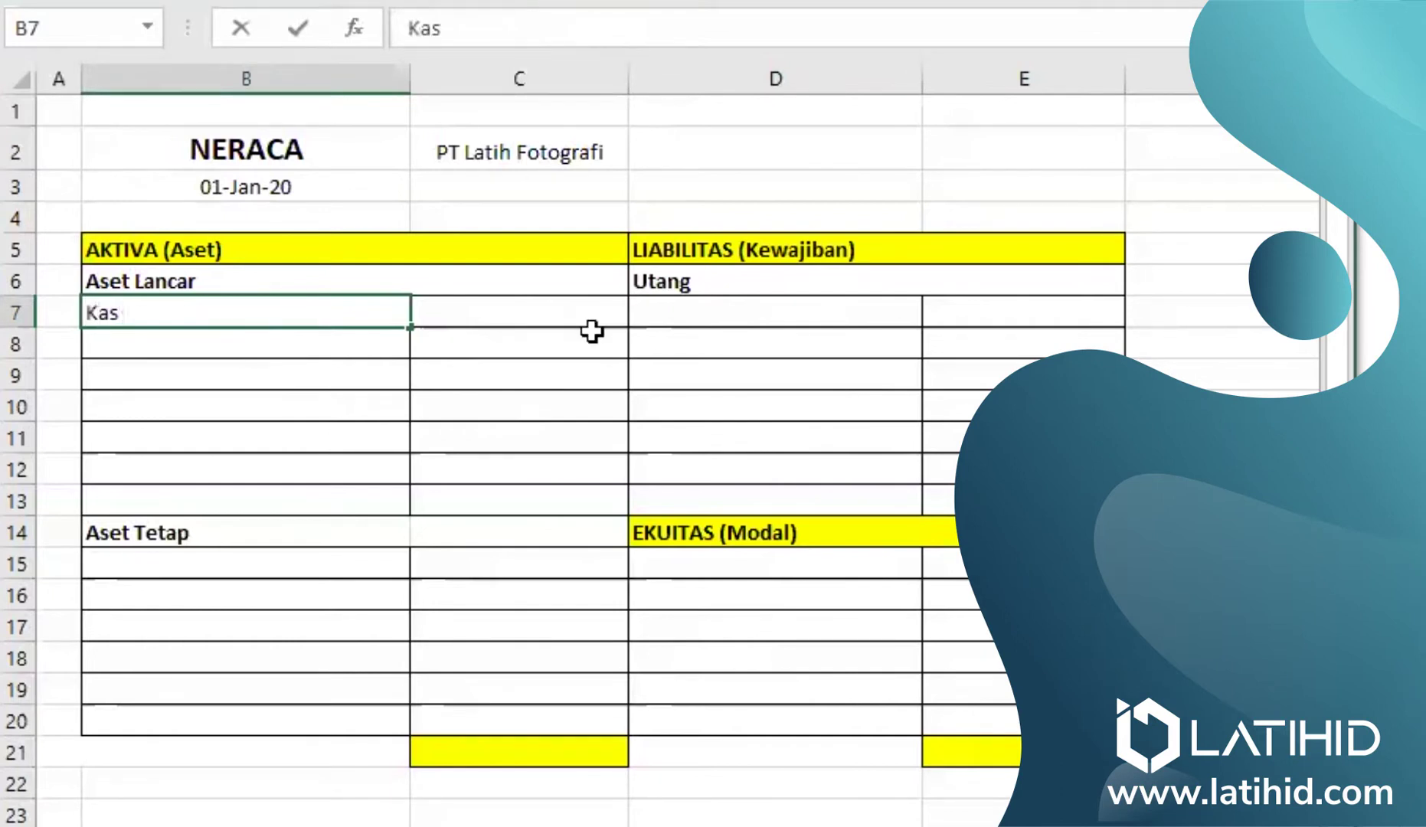
double_click(585, 314)
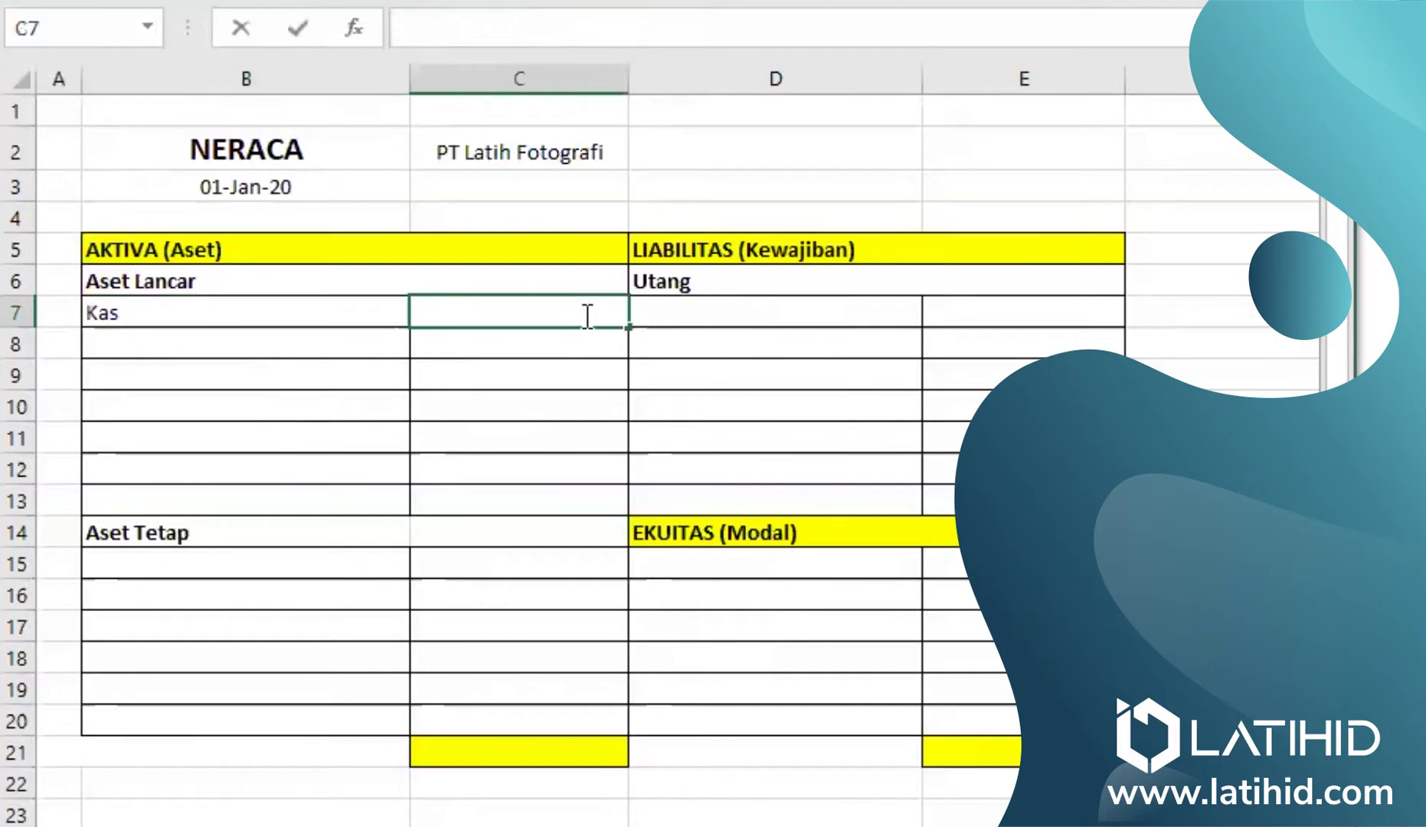
text(10000)
key(Return)
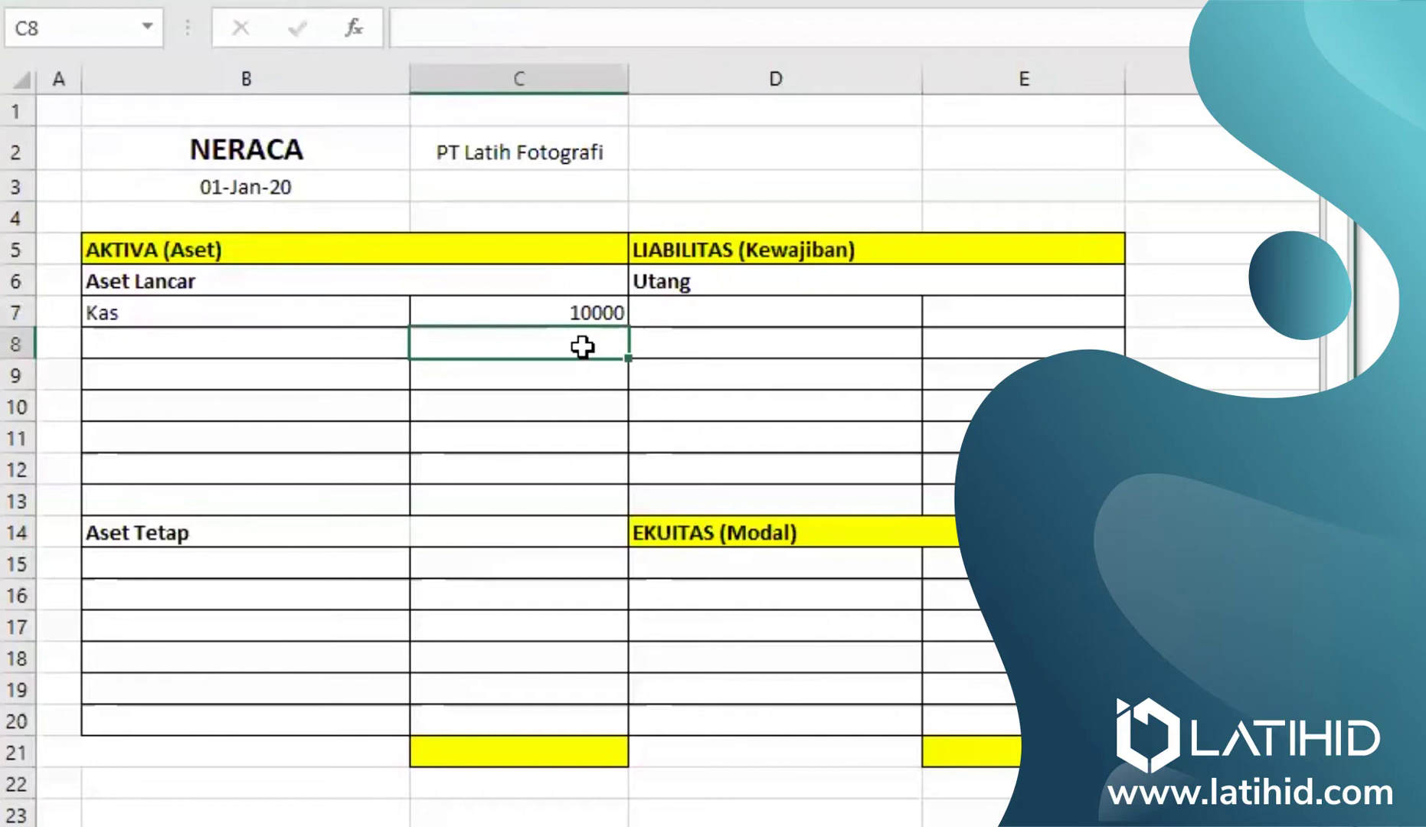
- Apply the Accounting number format to the asset amount cells C7:C21
click(556, 315)
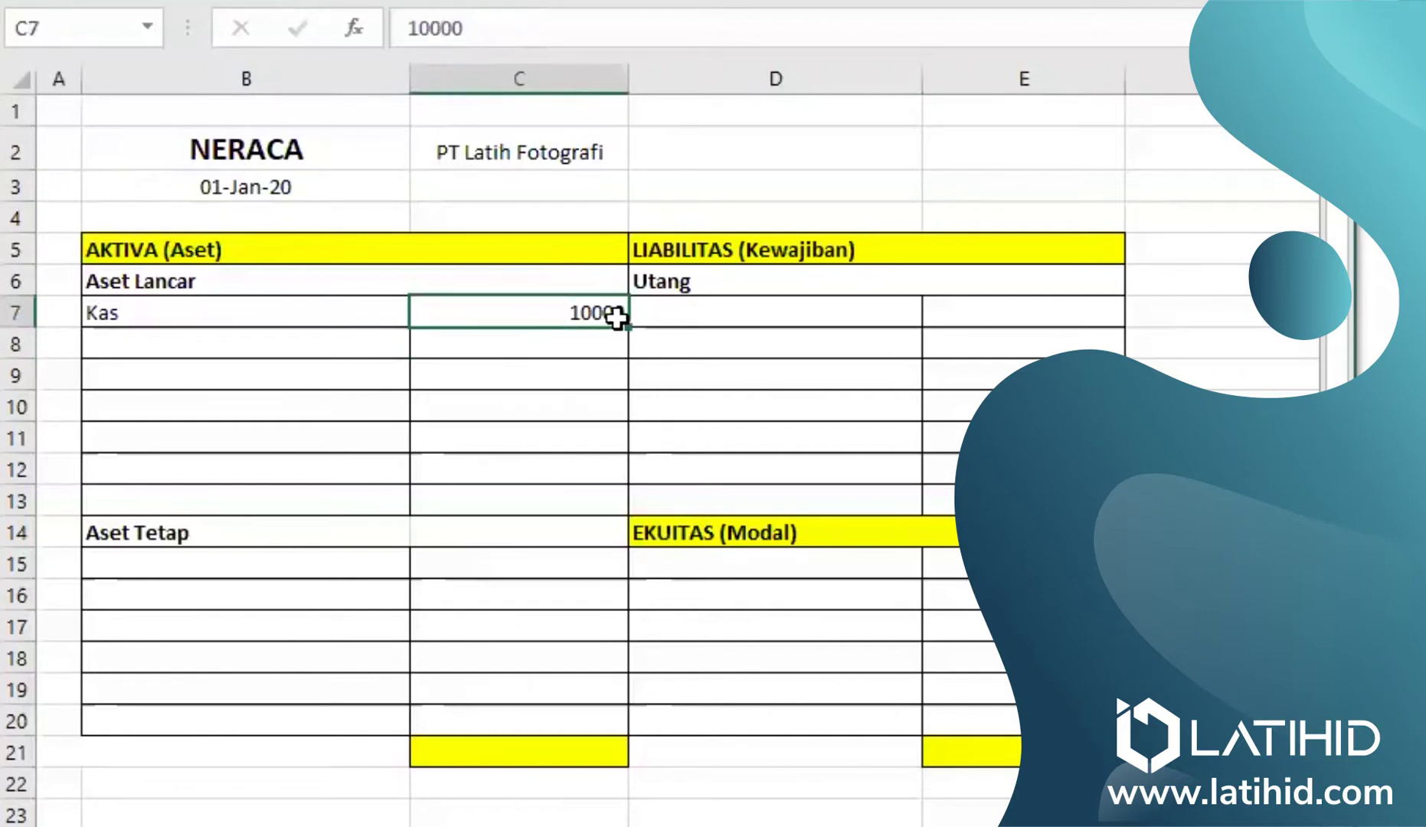
drag(617, 317, 586, 740)
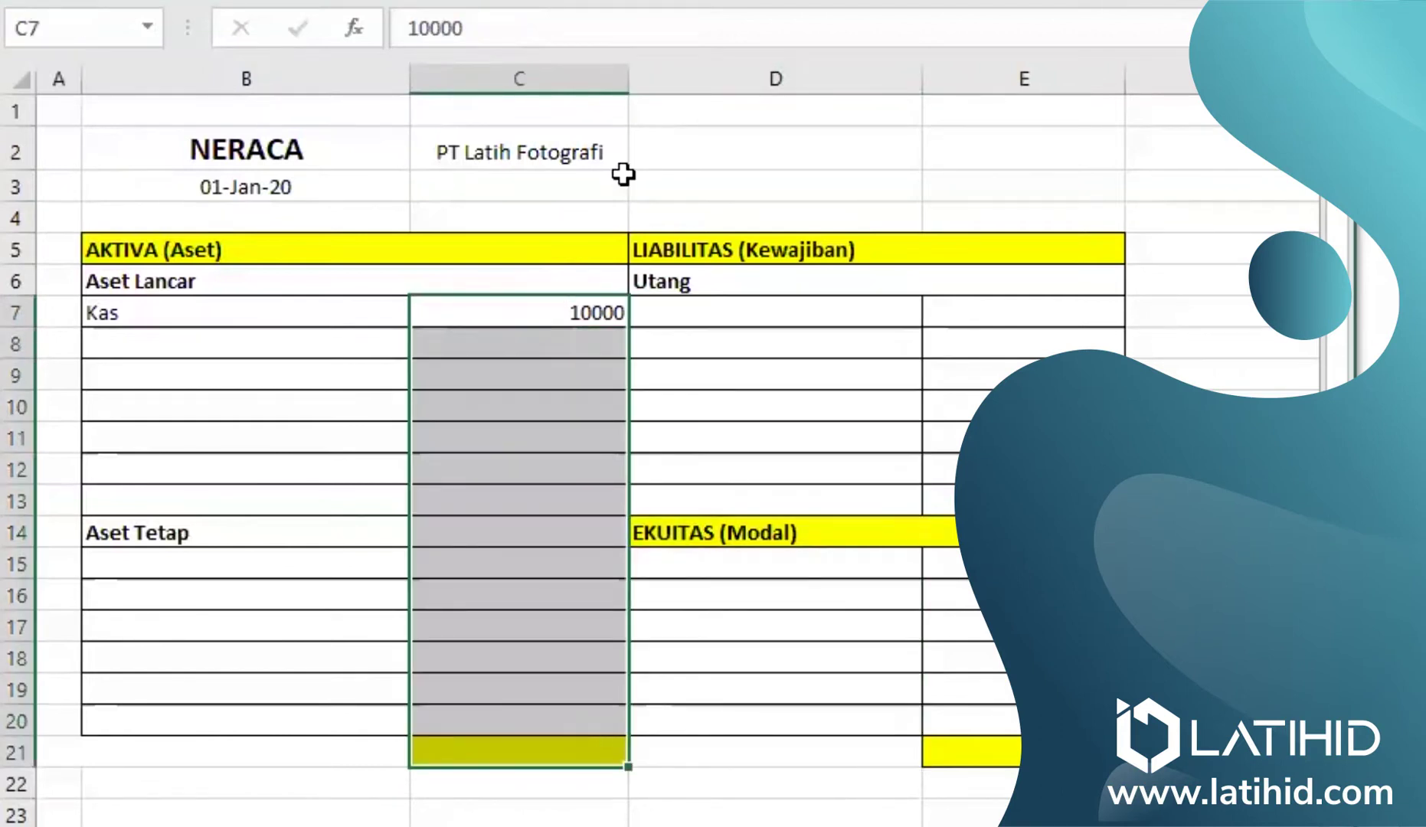
click(163, 1)
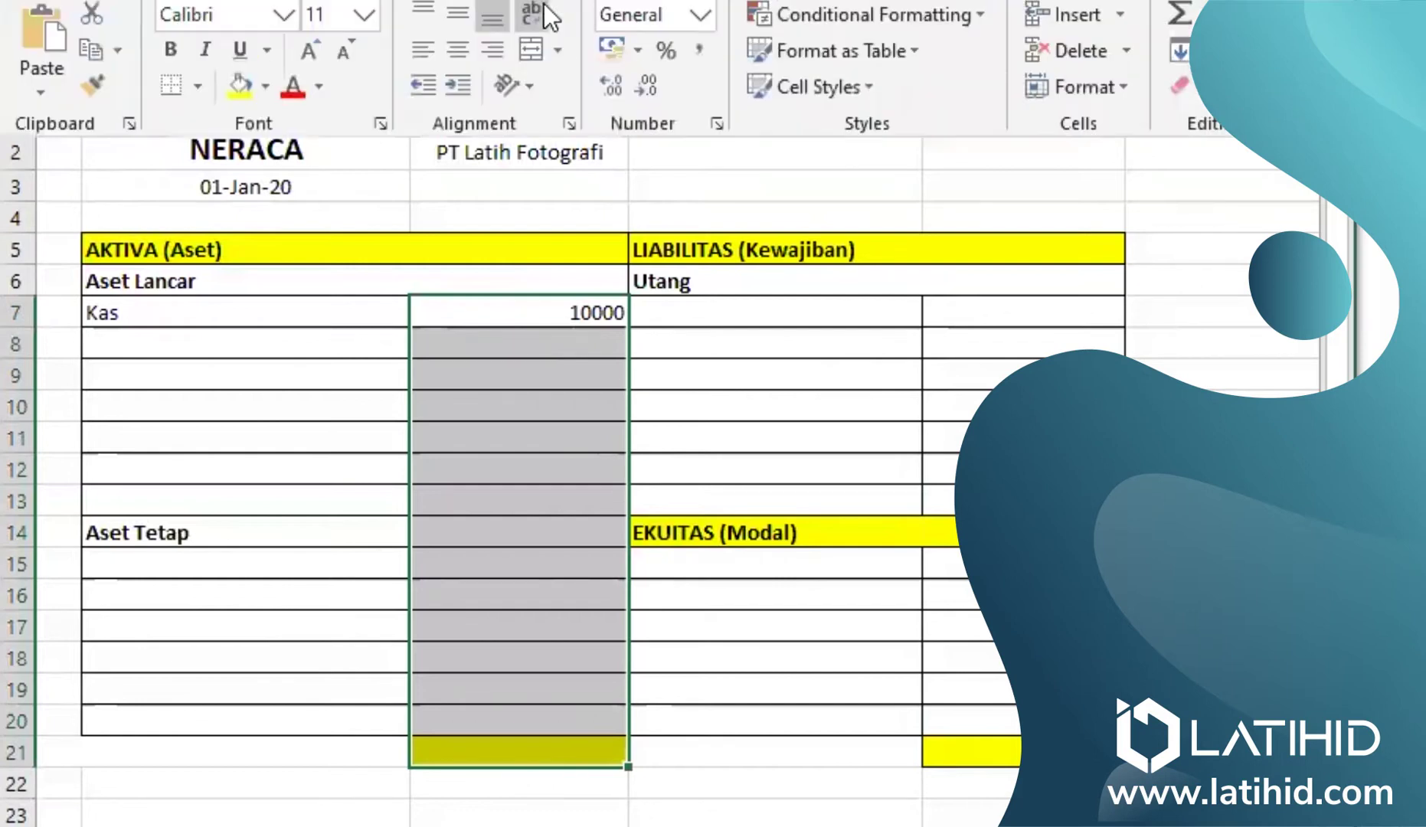
click(699, 16)
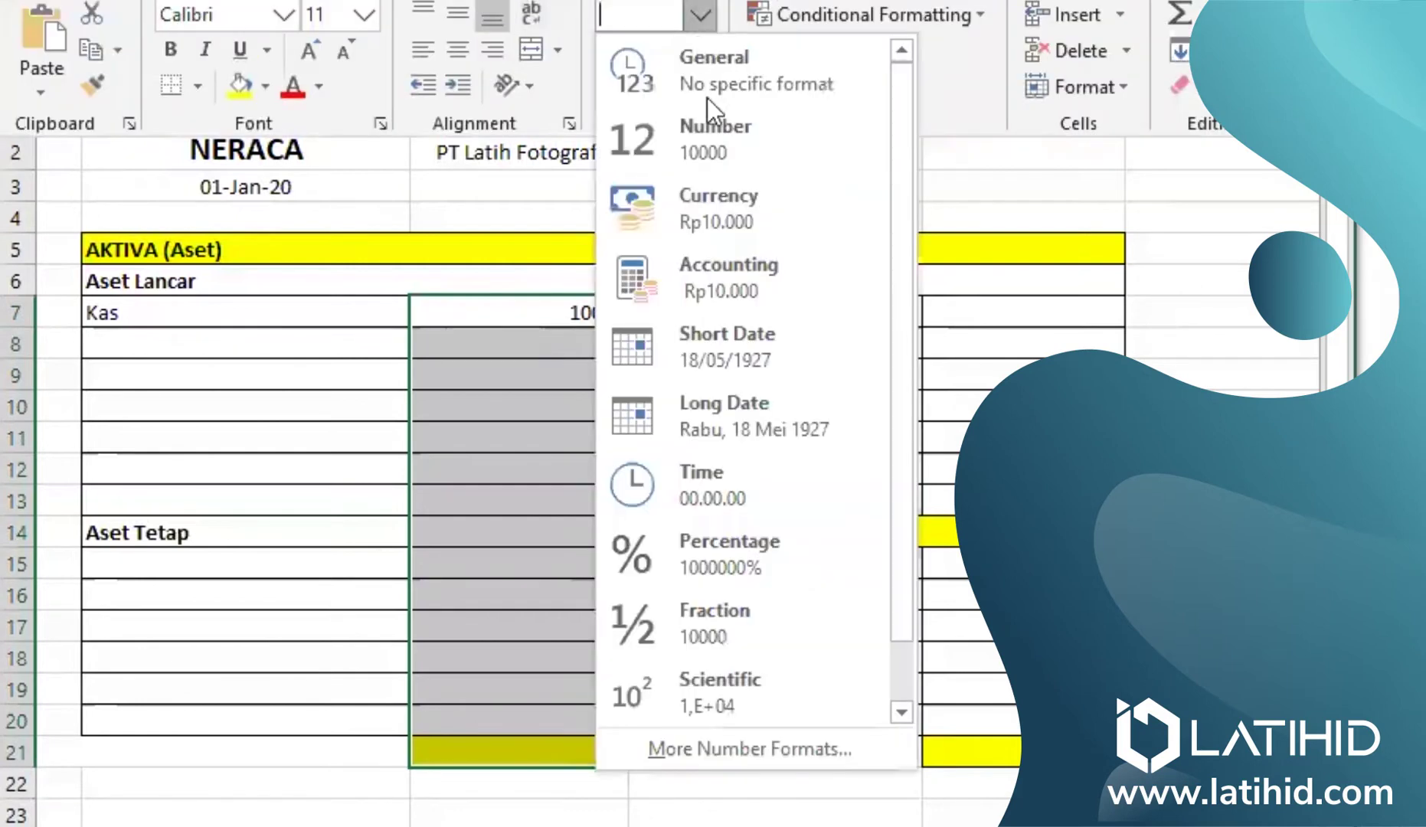
click(729, 270)
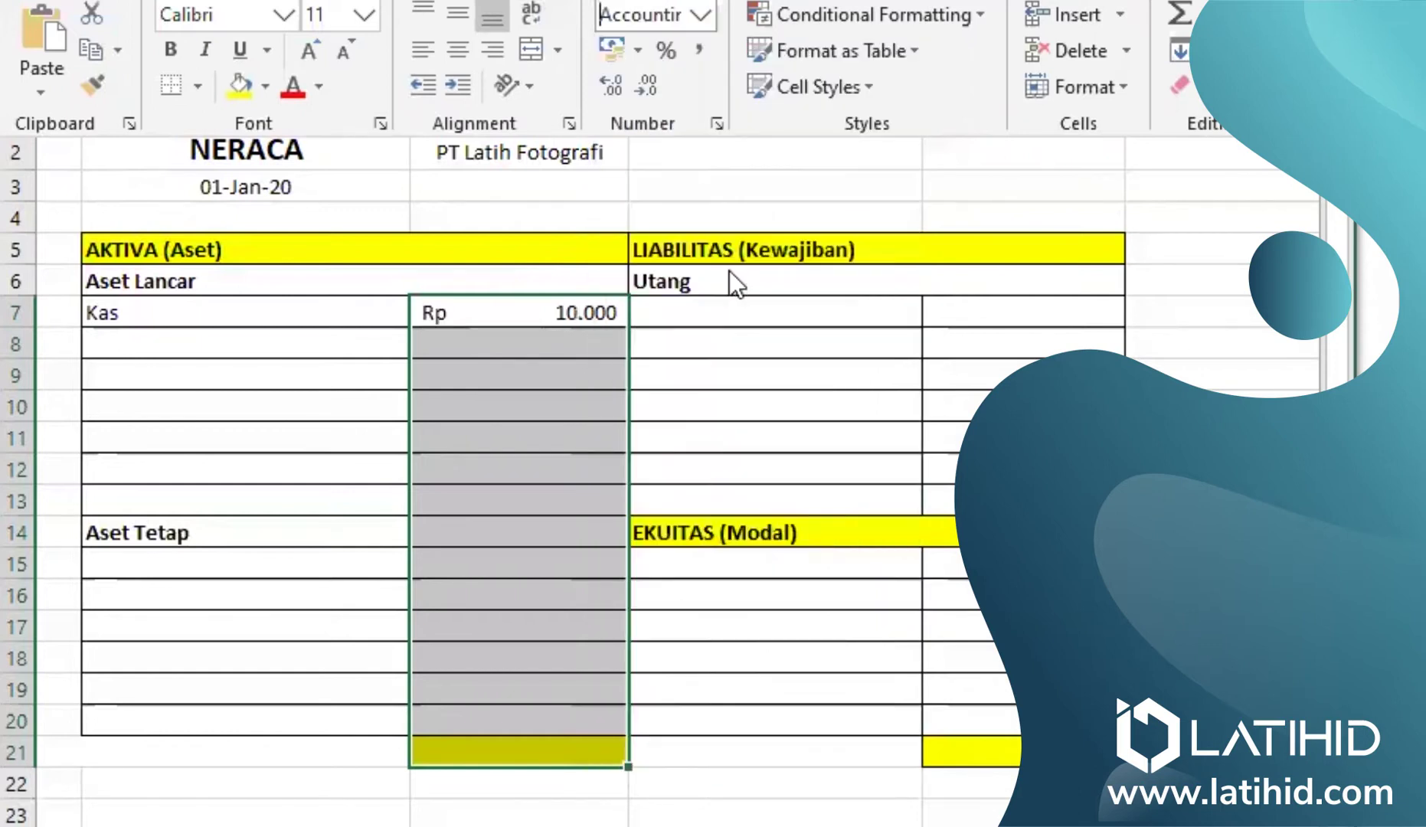
click(493, 344)
- Add a current asset in row 8: "Bank BNA" in B8 with the amount 30000 in C8
click(274, 347)
double_click(280, 347)
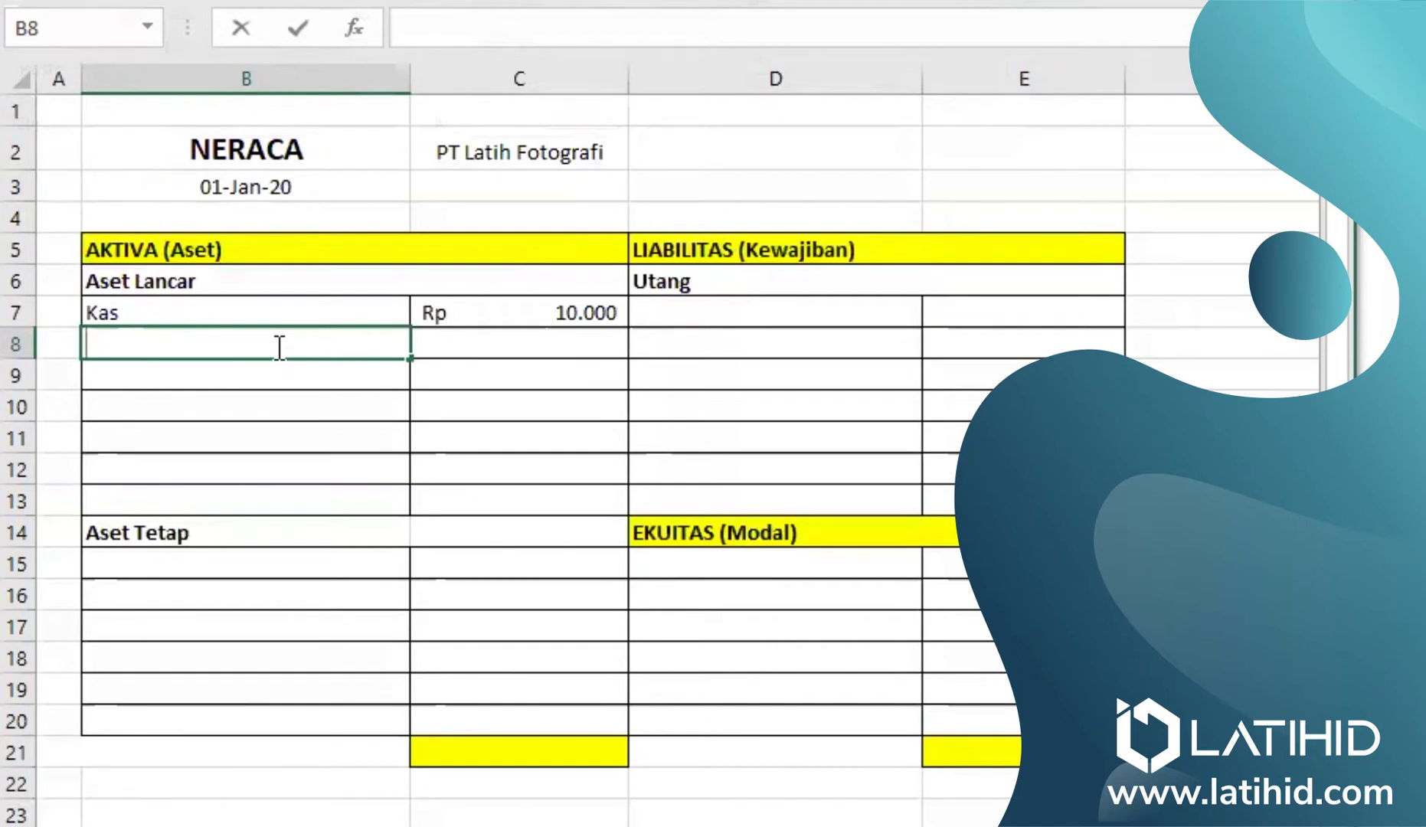
text(Bank)
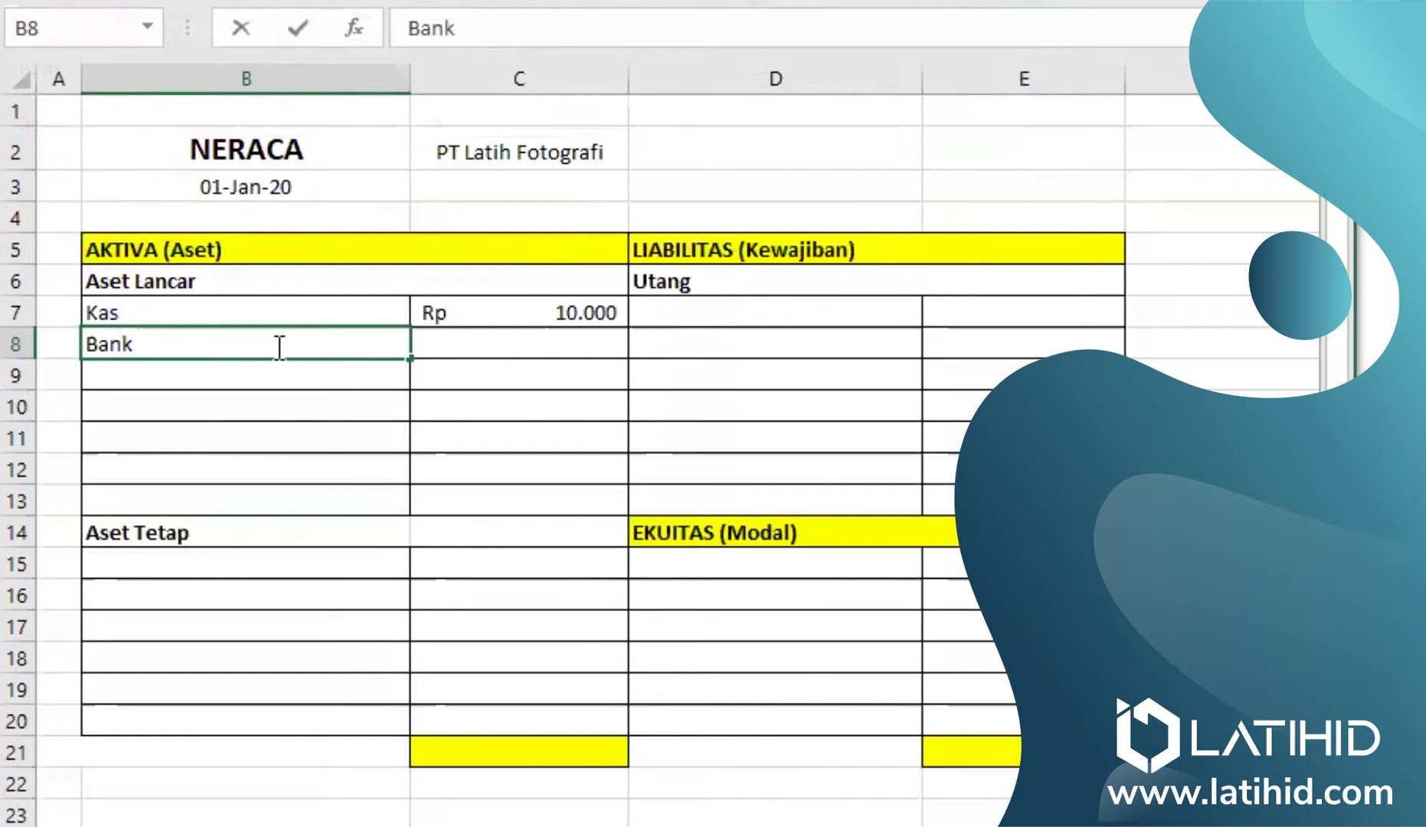
text( BNA)
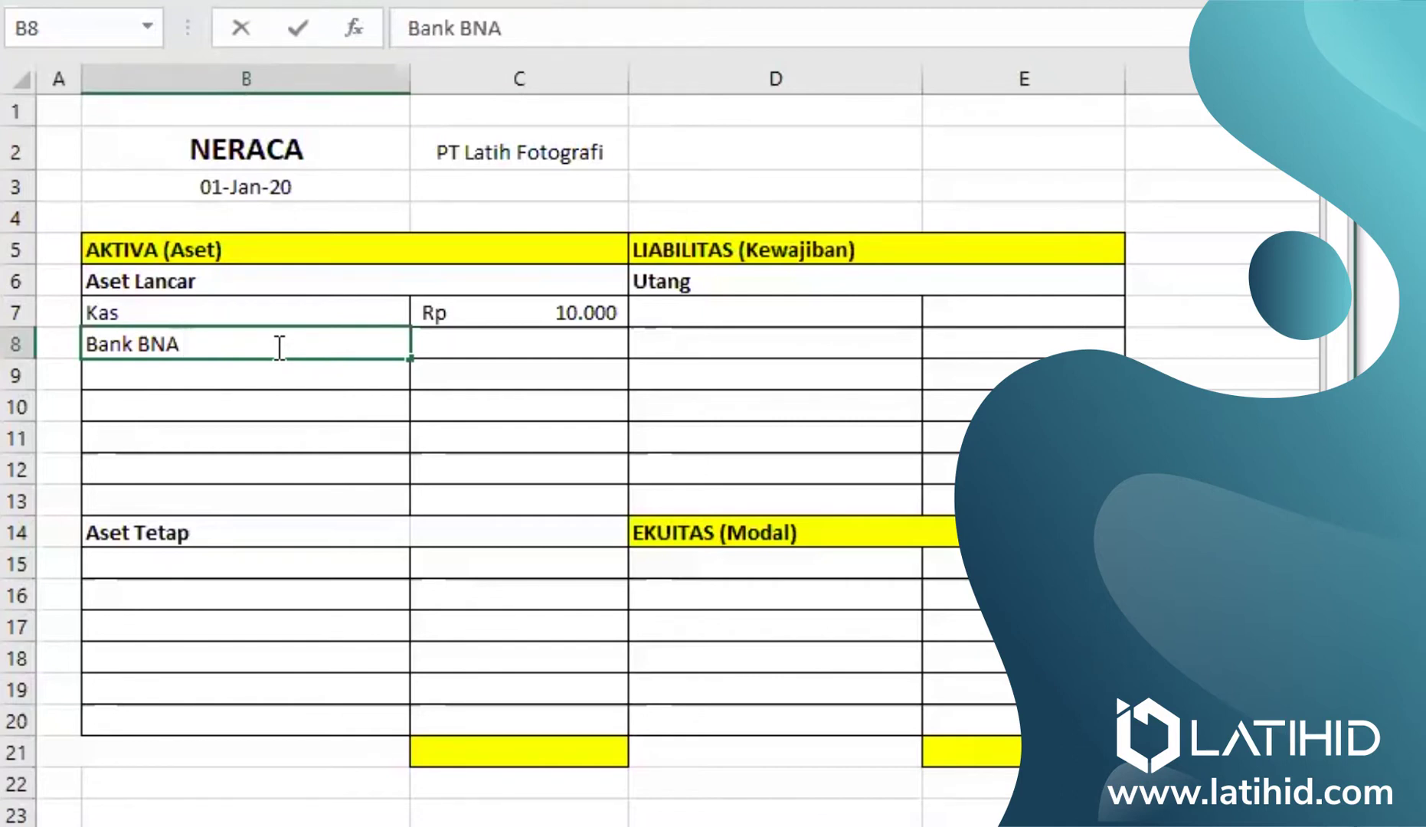
key(Tab)
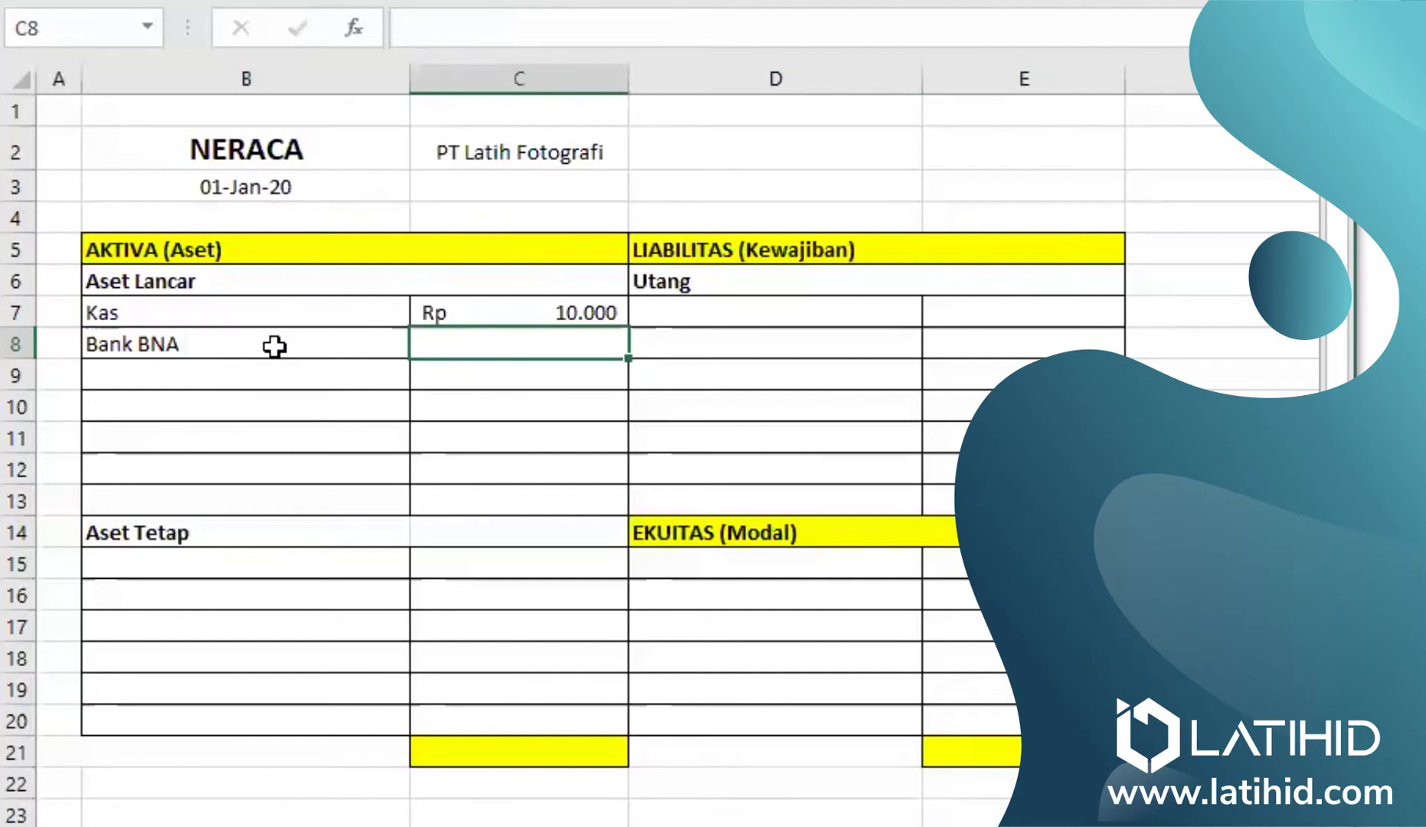
text(30000)
- Add a current asset in row 9: "Bank BCI" in B9 with the amount 20000 in C9
click(278, 376)
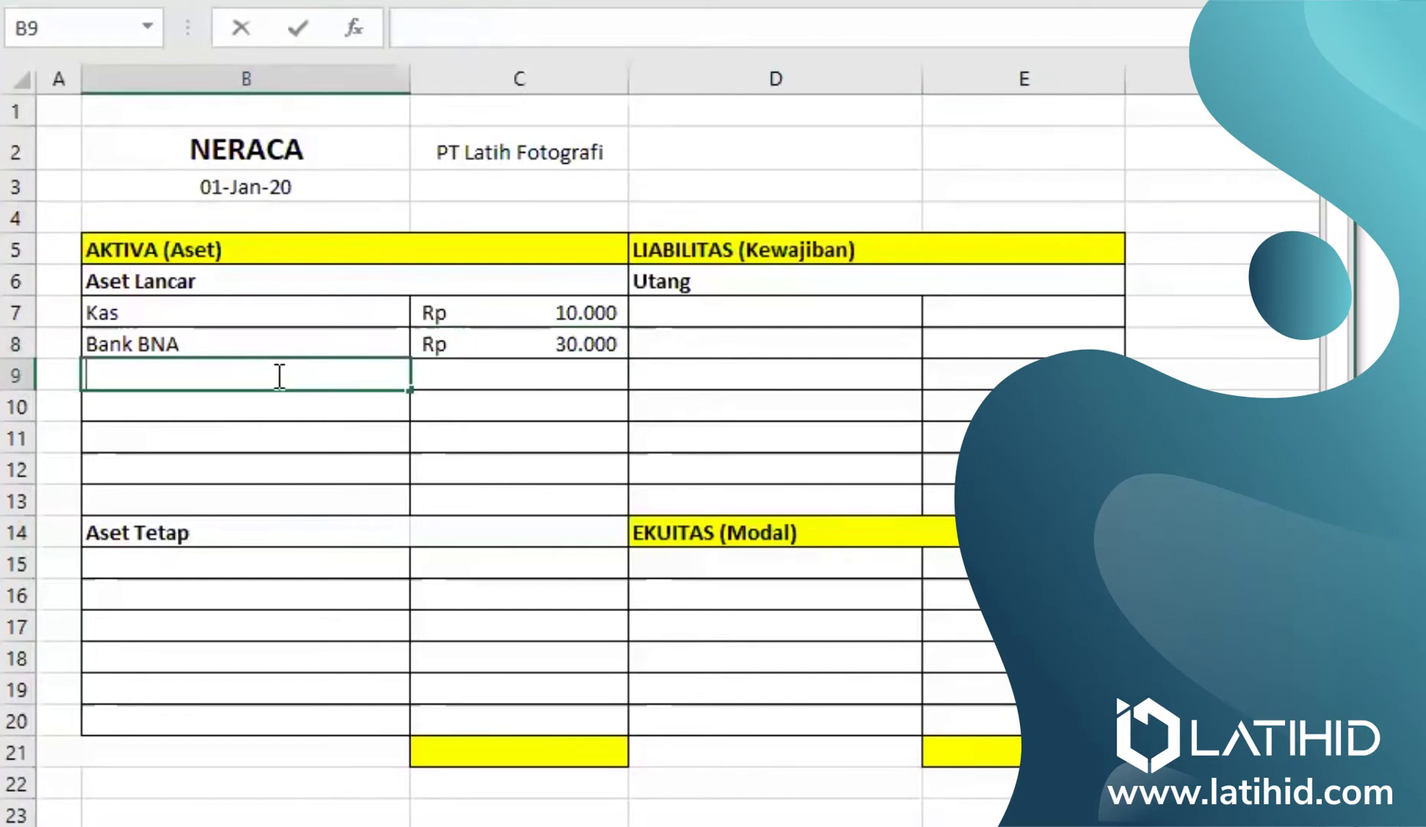
text(BCI)
key(BackSpace)
key(BackSpace)
key(BackSpace)
text(BA)
text(a)
key(BackSpace)
key(BackSpace)
text(ank )
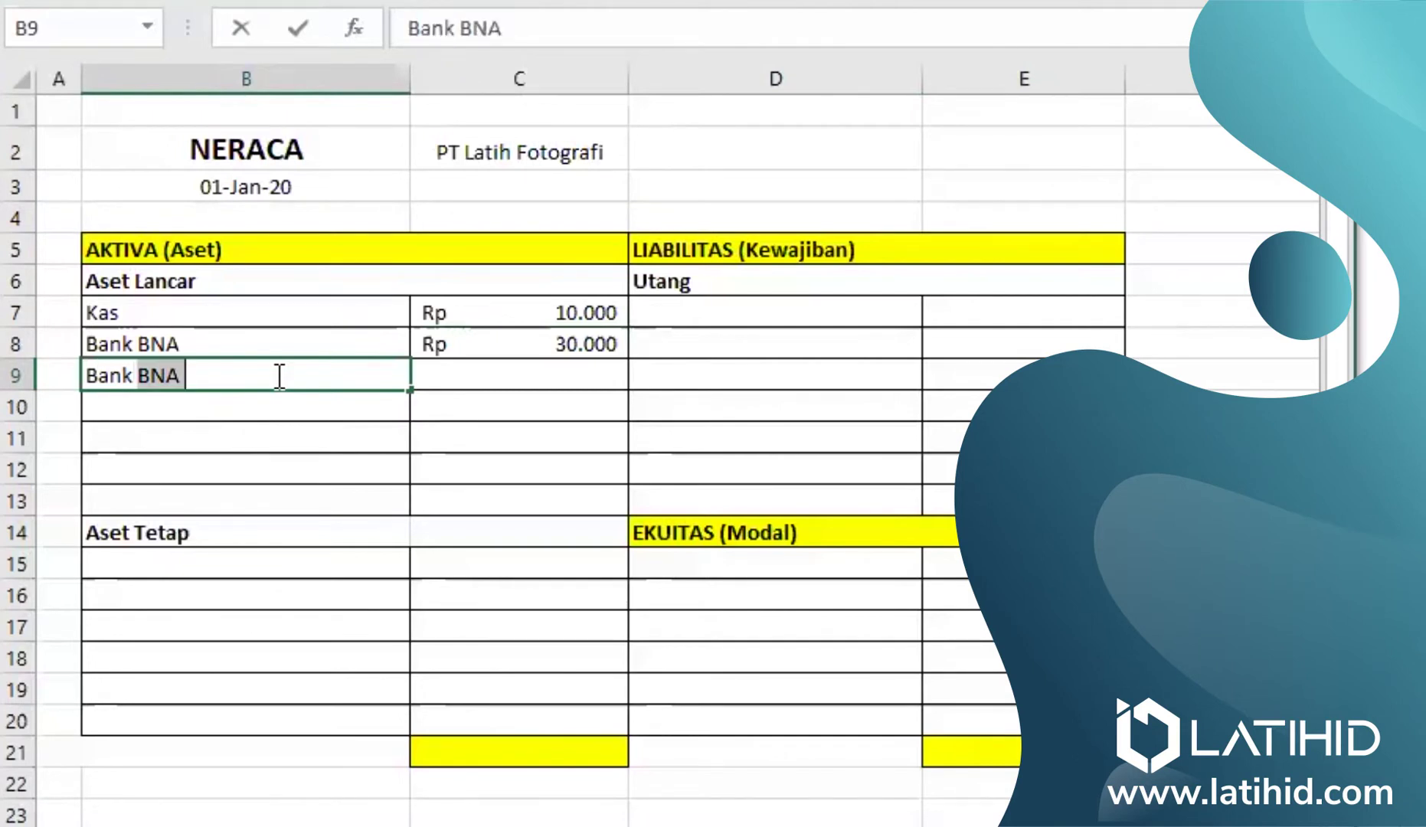
text(BCO)
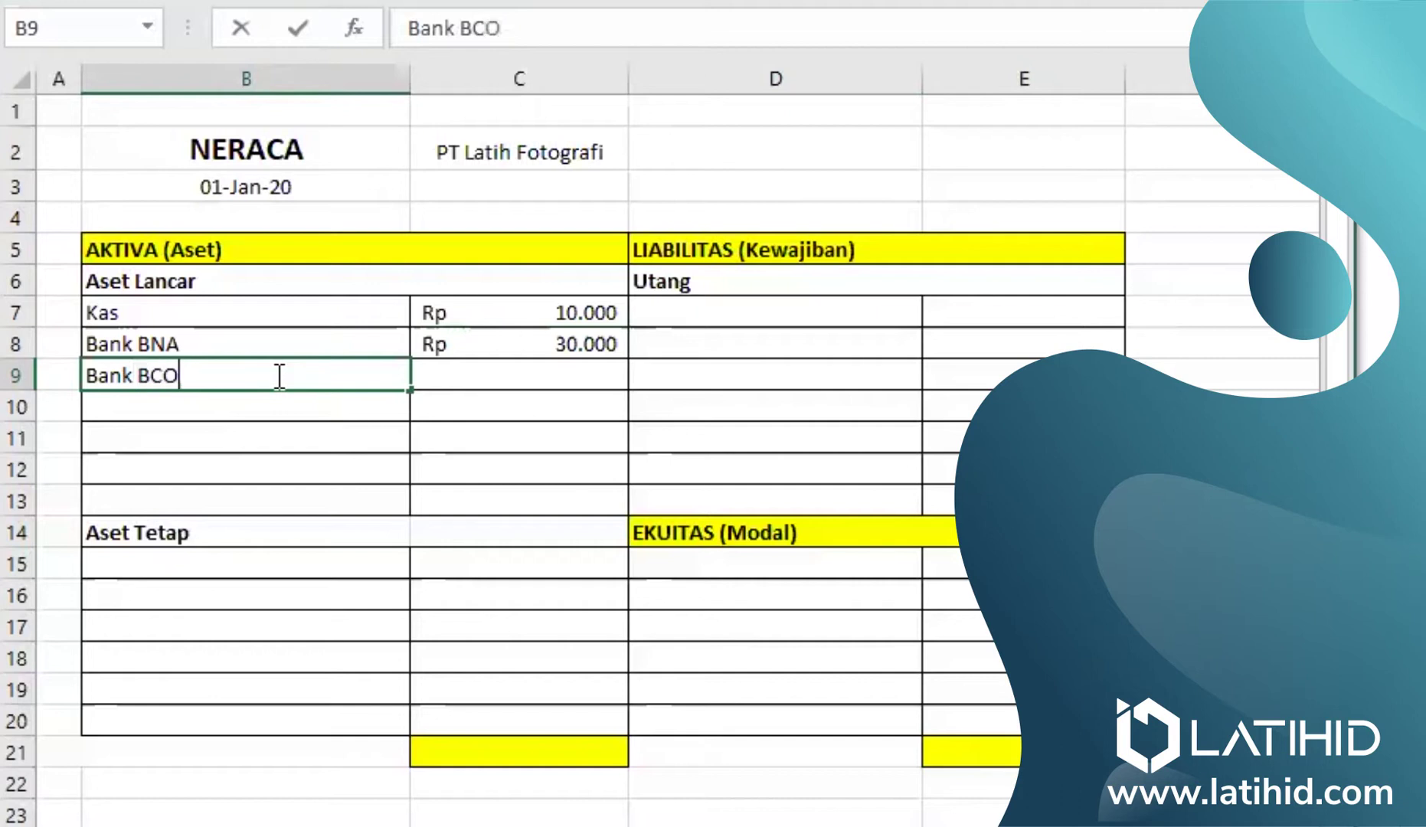
key(BackSpace)
text(I)
double_click(448, 377)
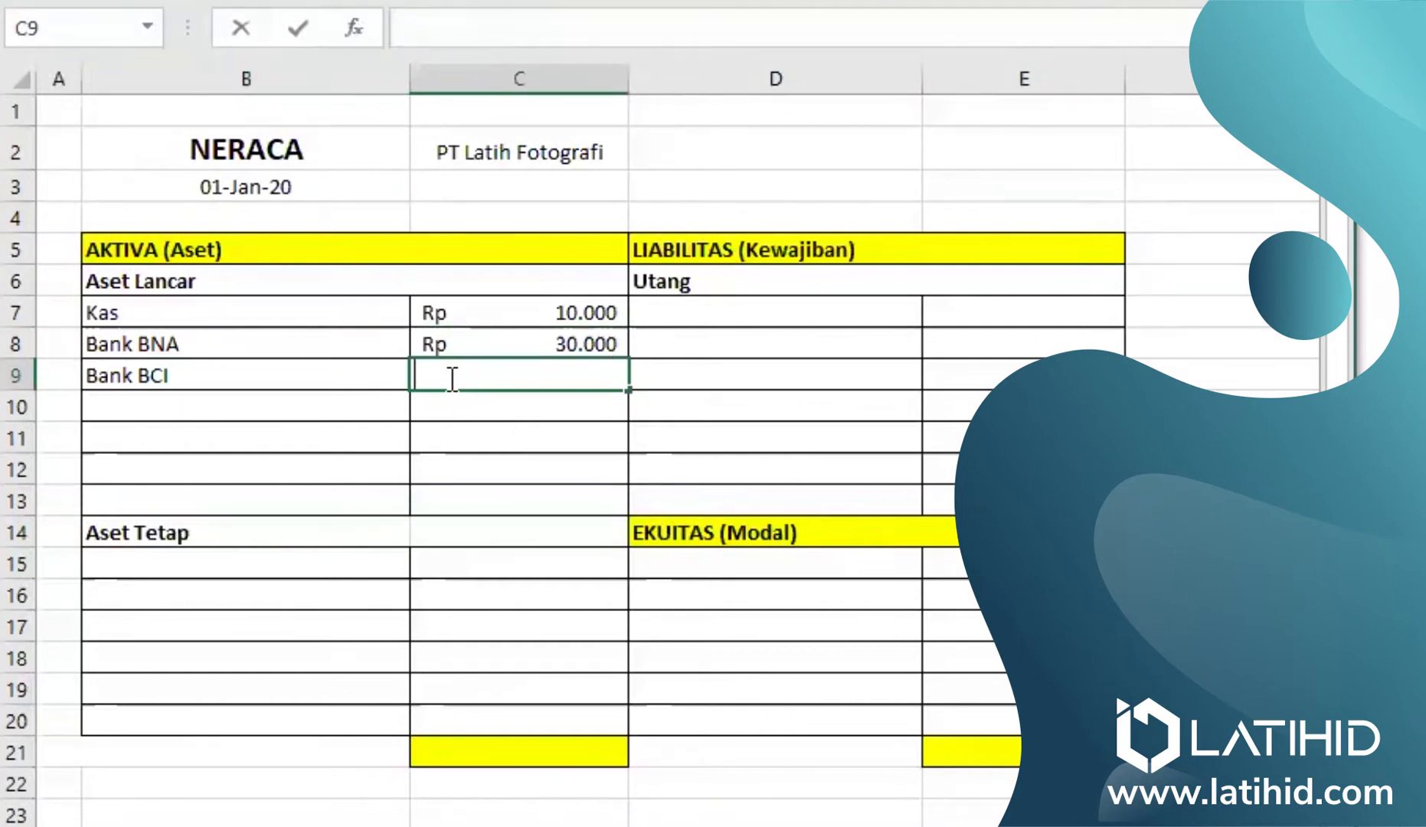
text(20000)
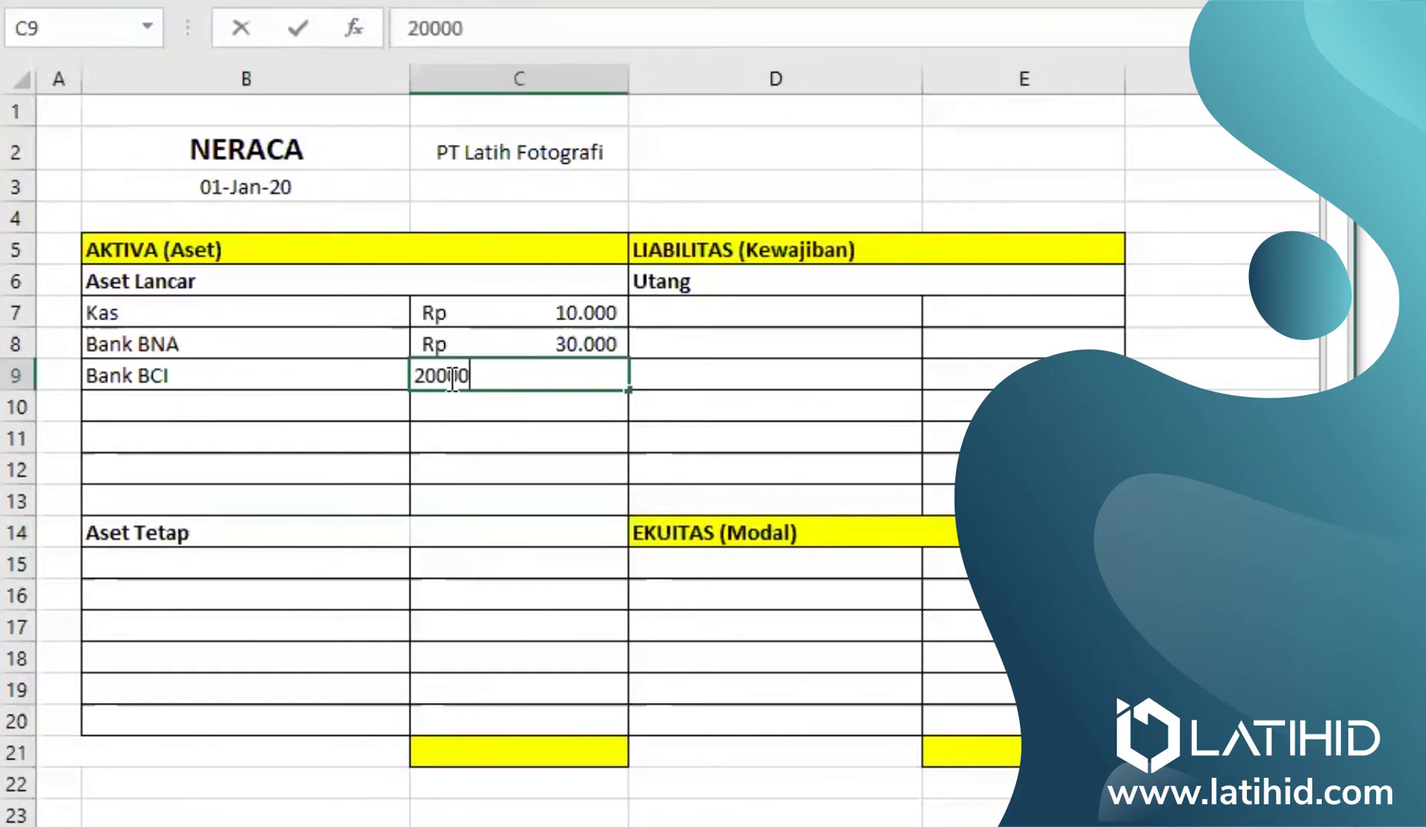
key(Return)
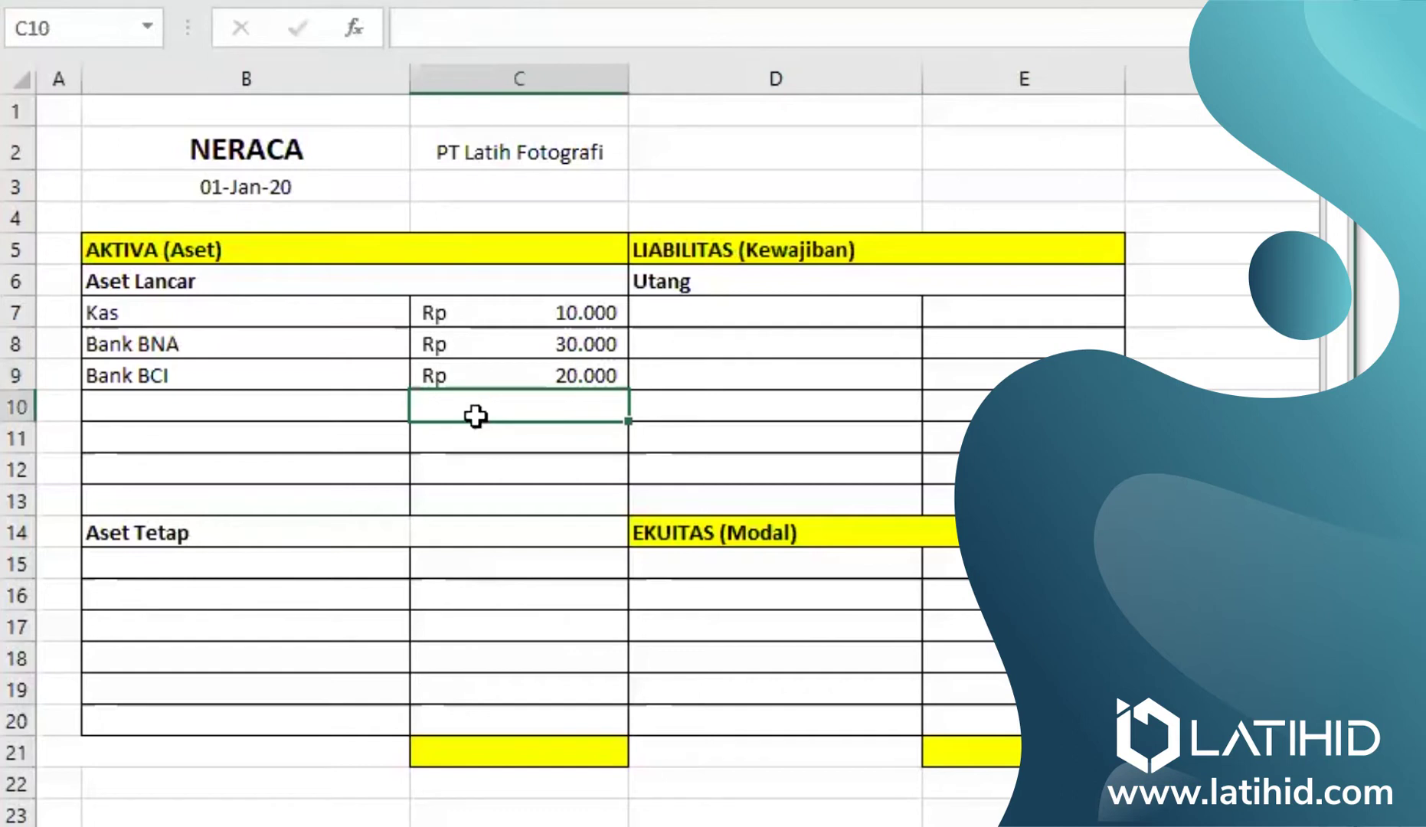
- Add a current asset in row 10: "Persediaan Barang" in B10 with the amount 20000 in C10
double_click(329, 411)
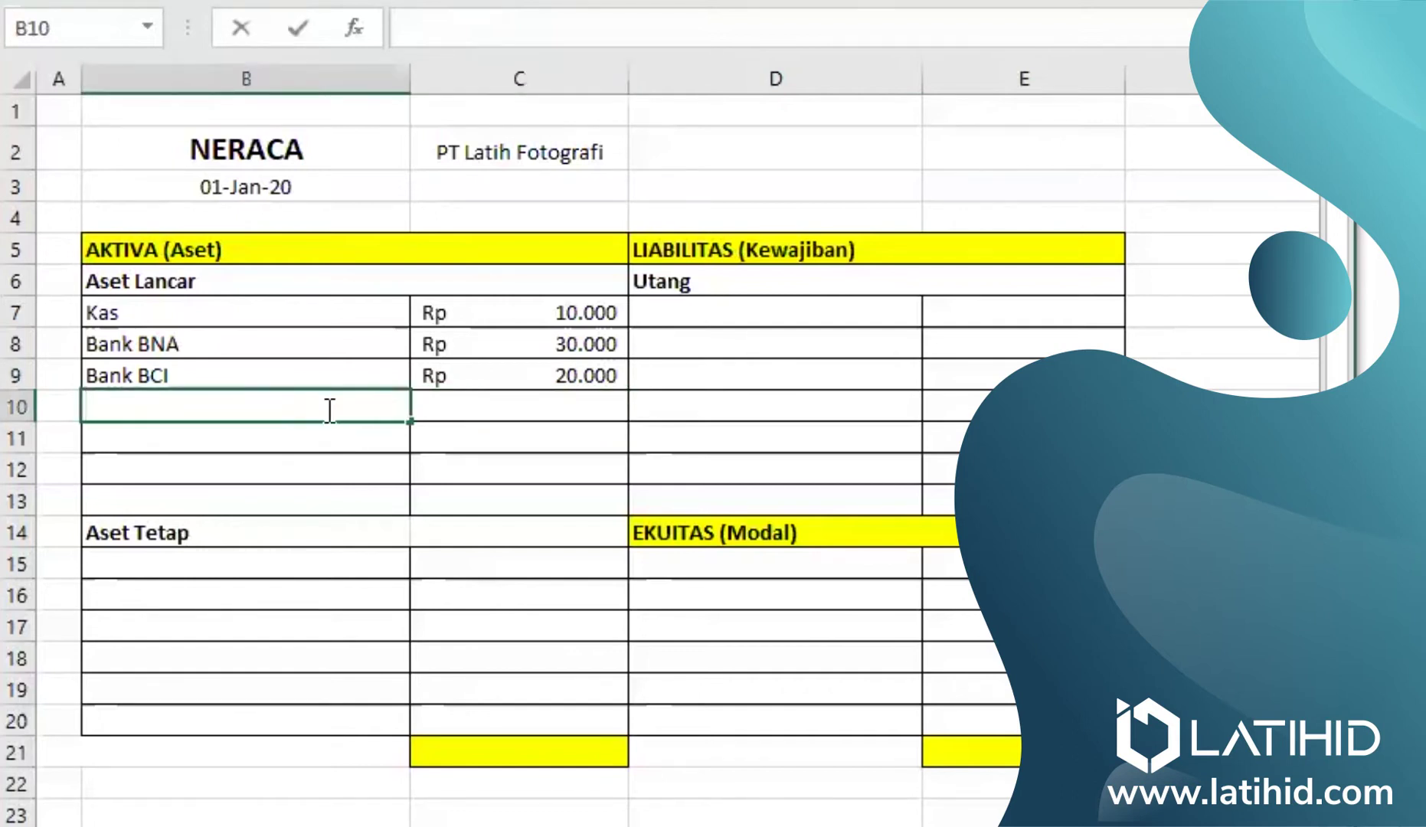
text(Persediaan Bar)
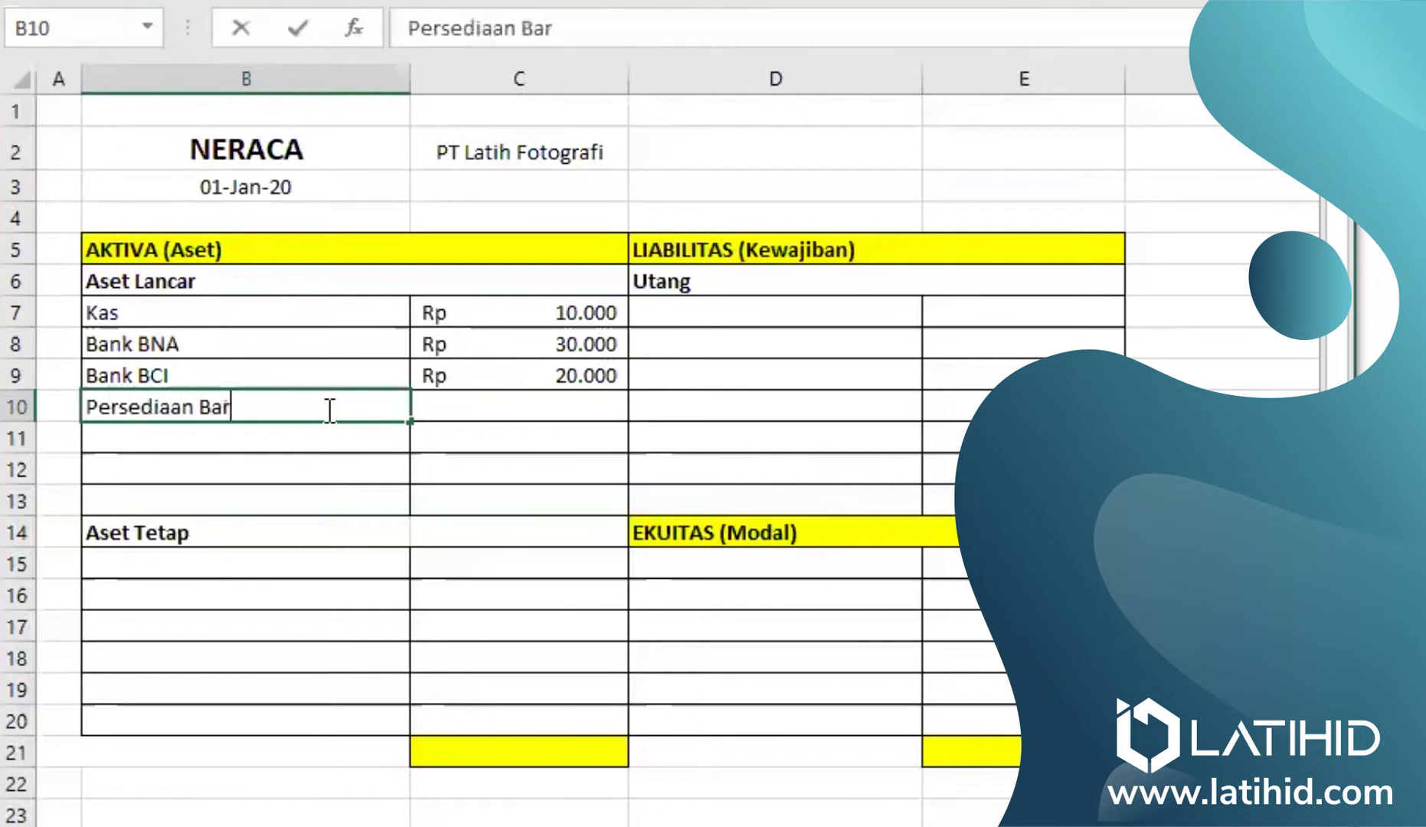
text(ang)
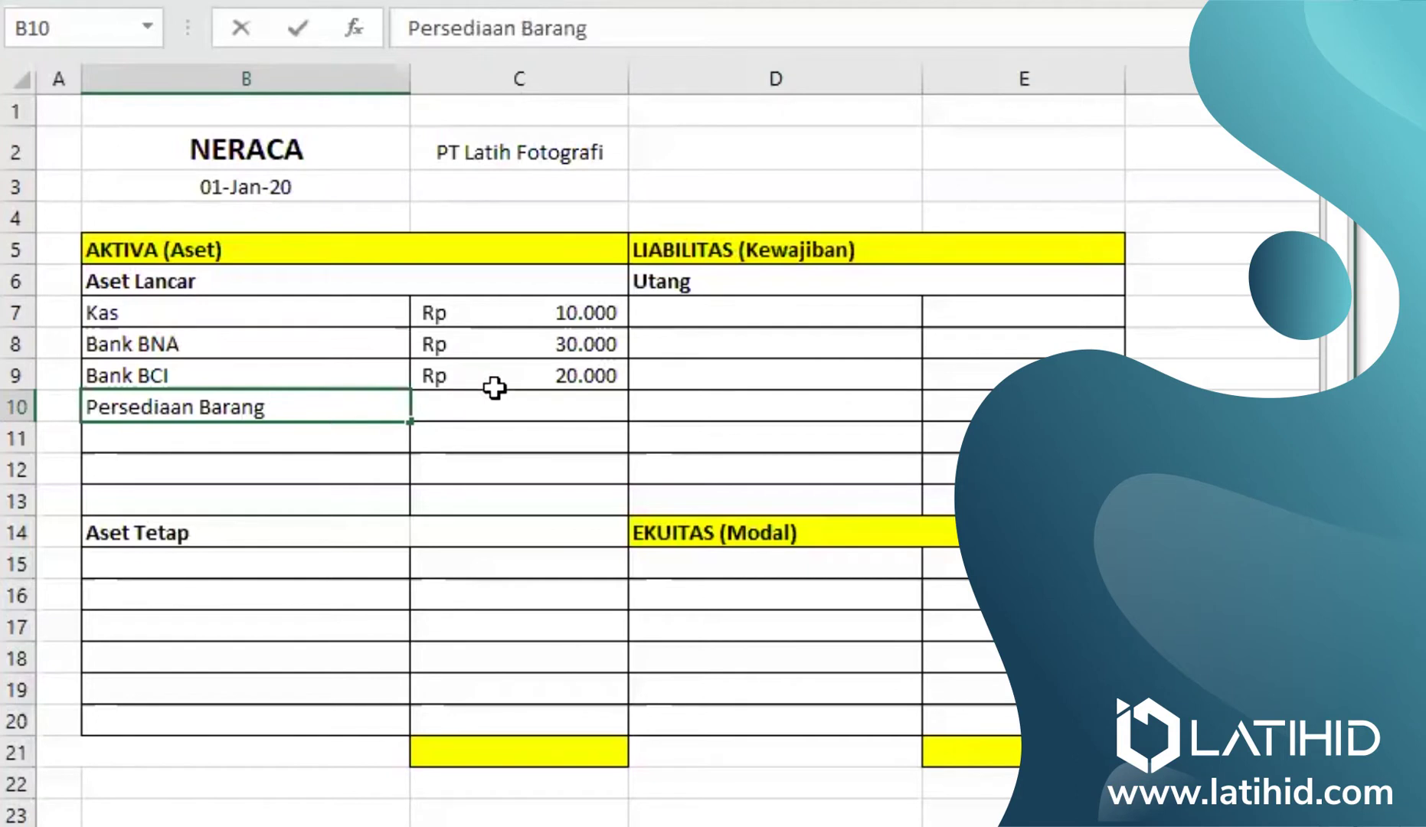
double_click(503, 413)
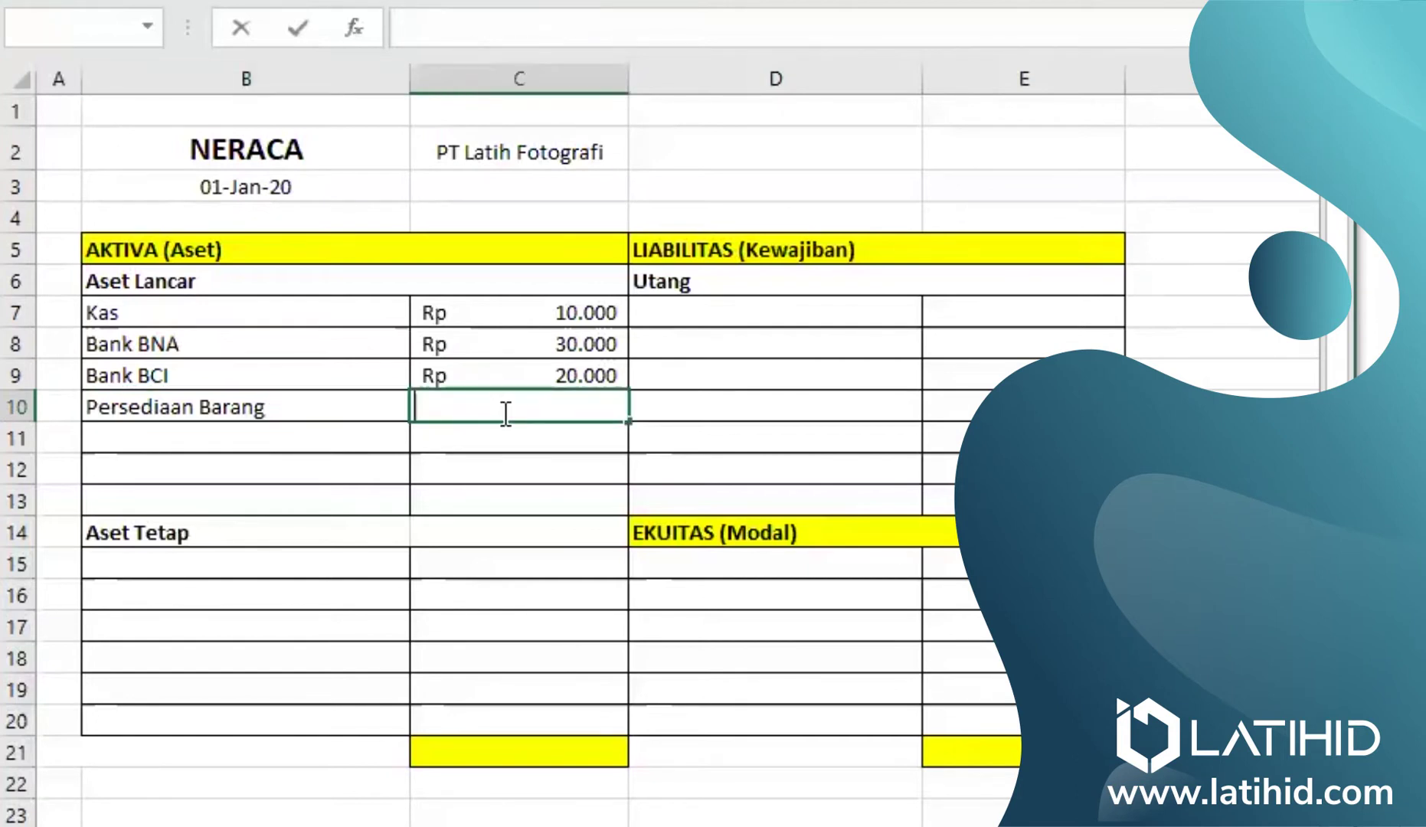
text(20000)
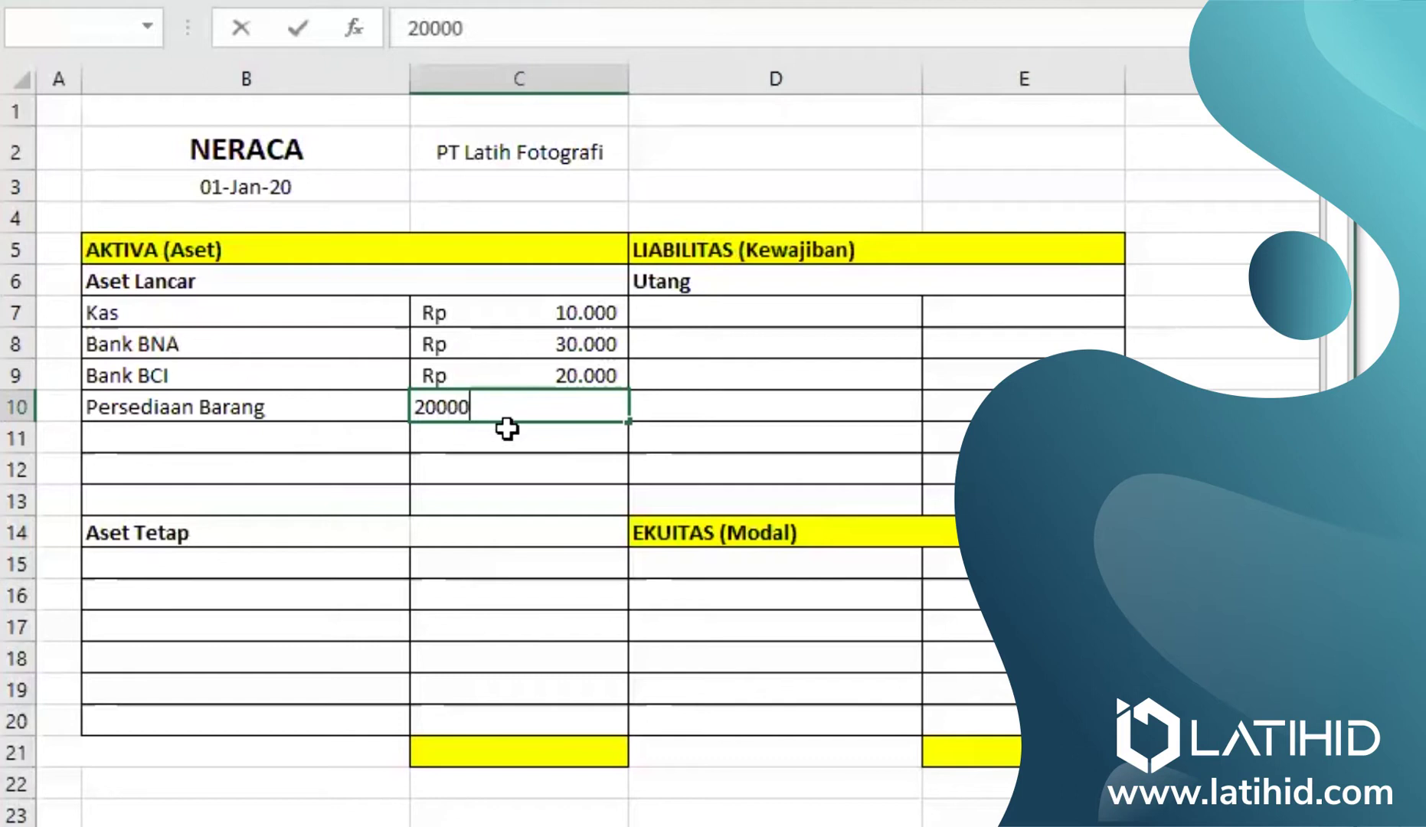
key(Return)
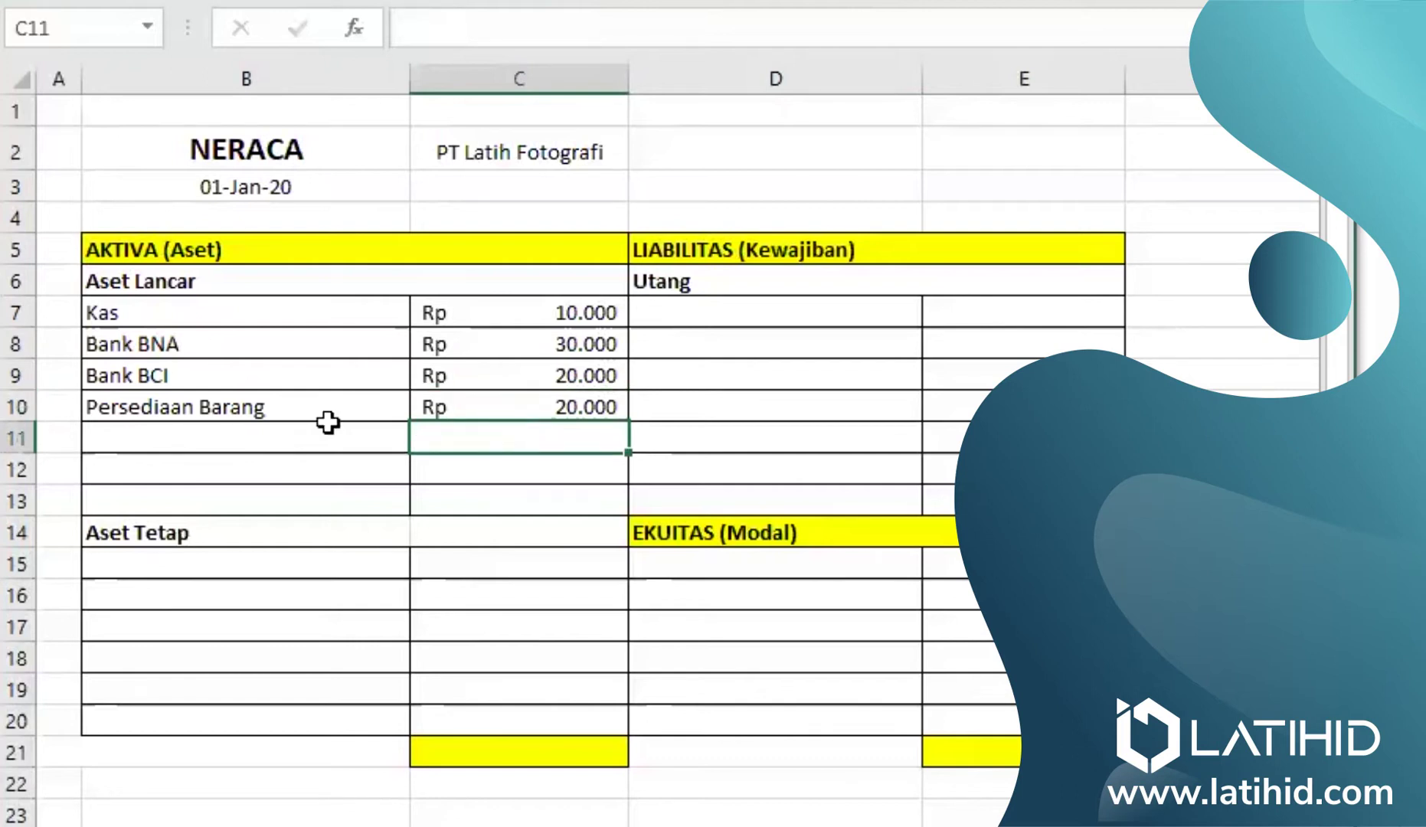
- Add a current asset in row 11: "Piutang Usaha" in B11 with the amount 5000 in C11
double_click(290, 435)
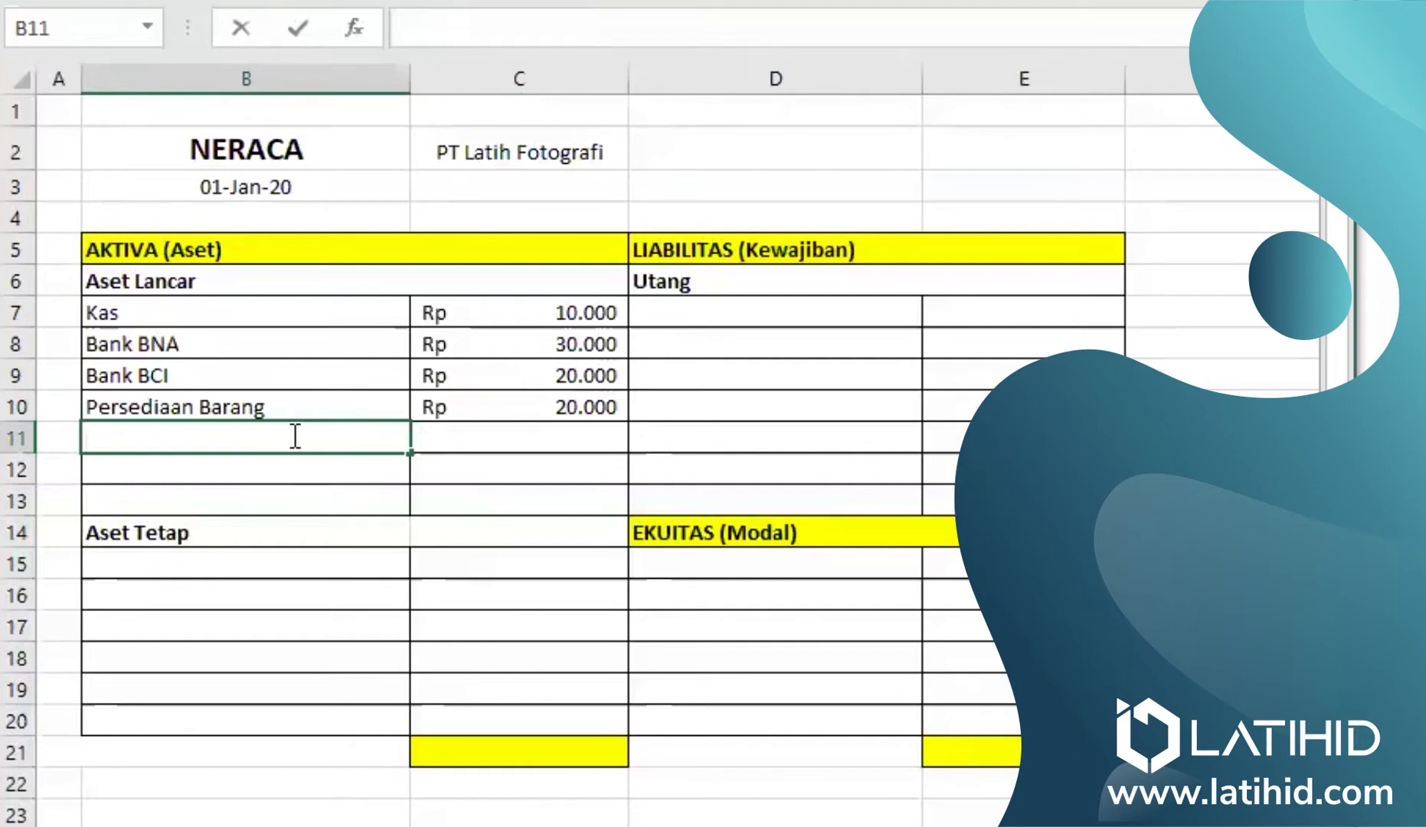
text(P)
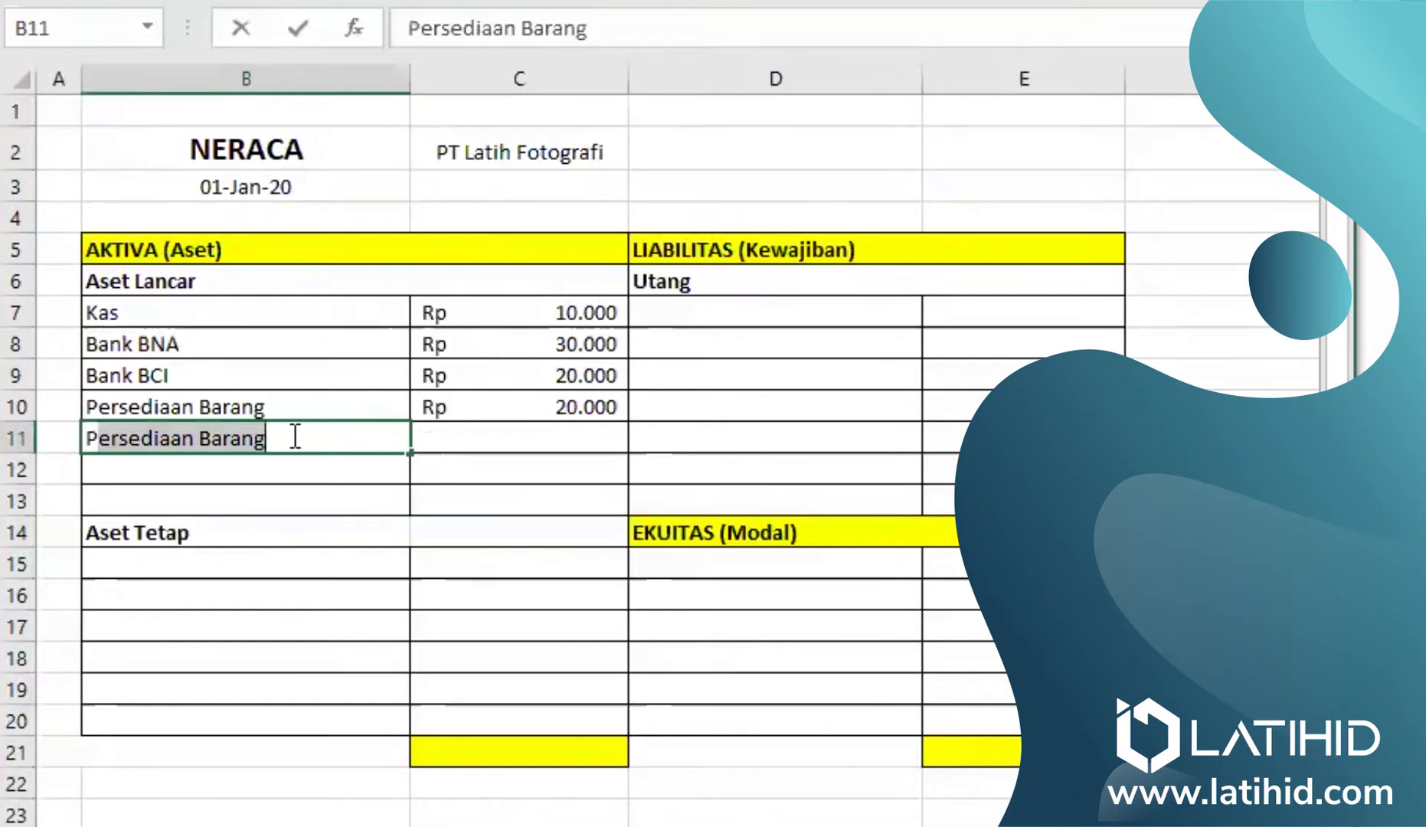
text(iutang )
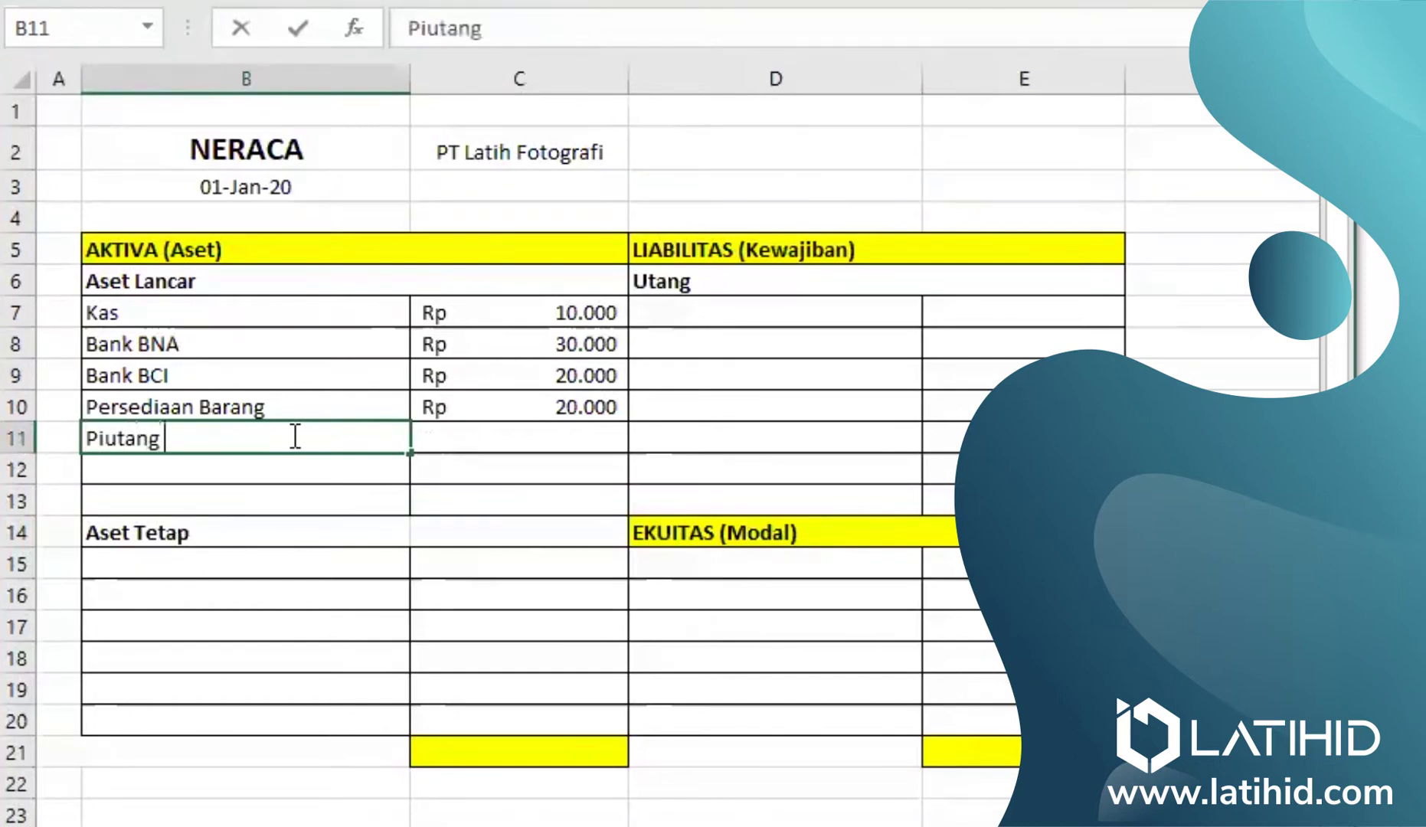
text(Usaha)
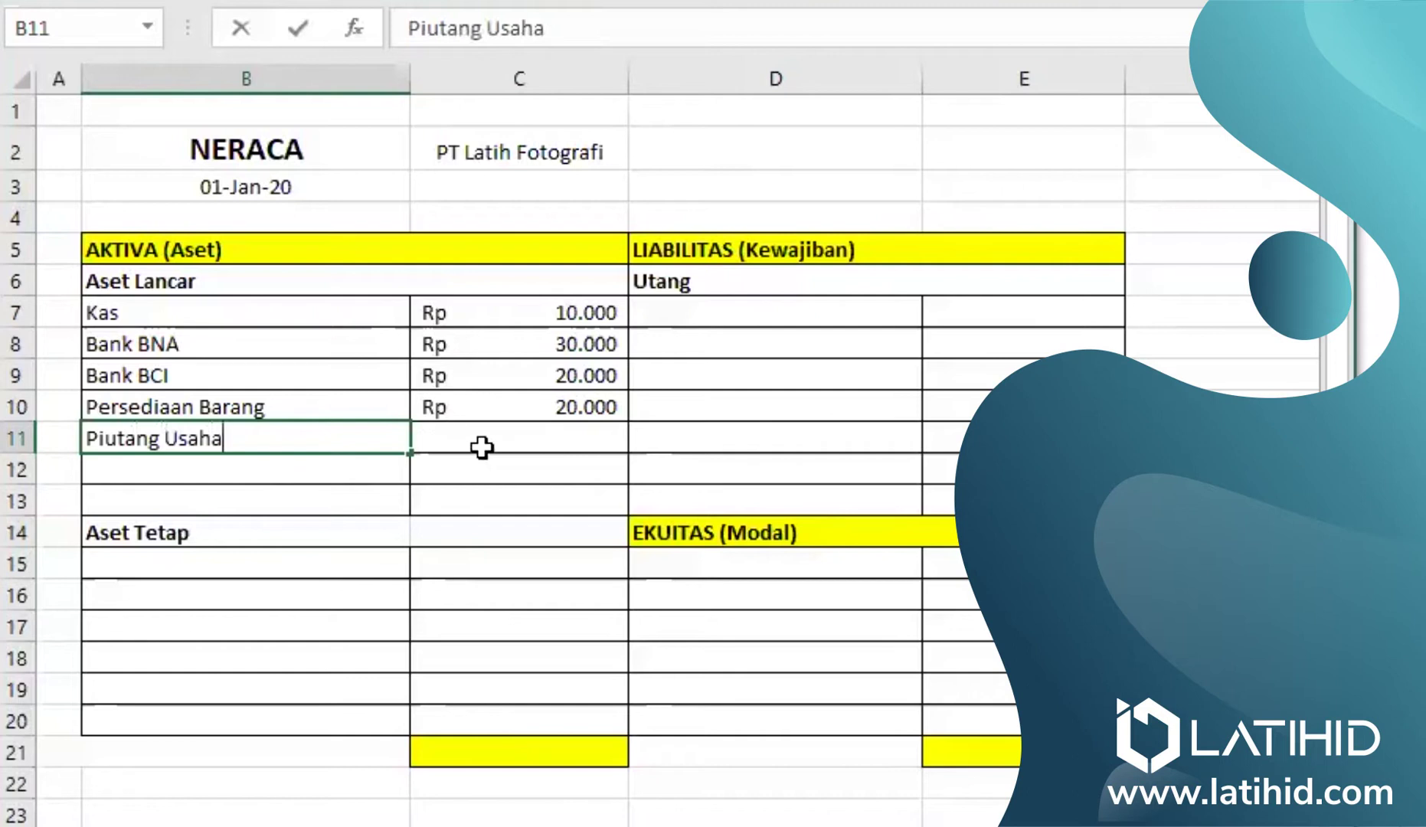
click(481, 446)
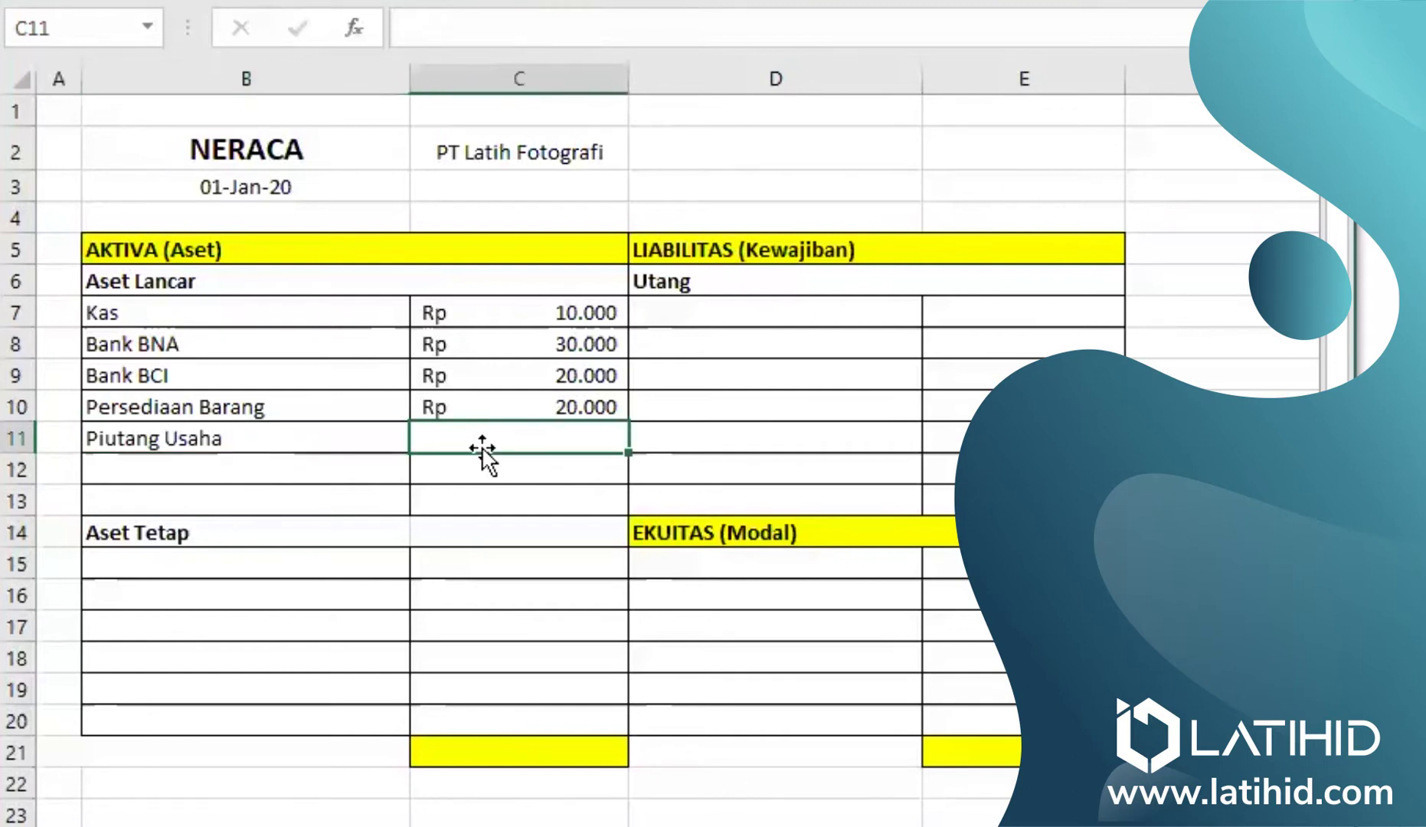
text(5000)
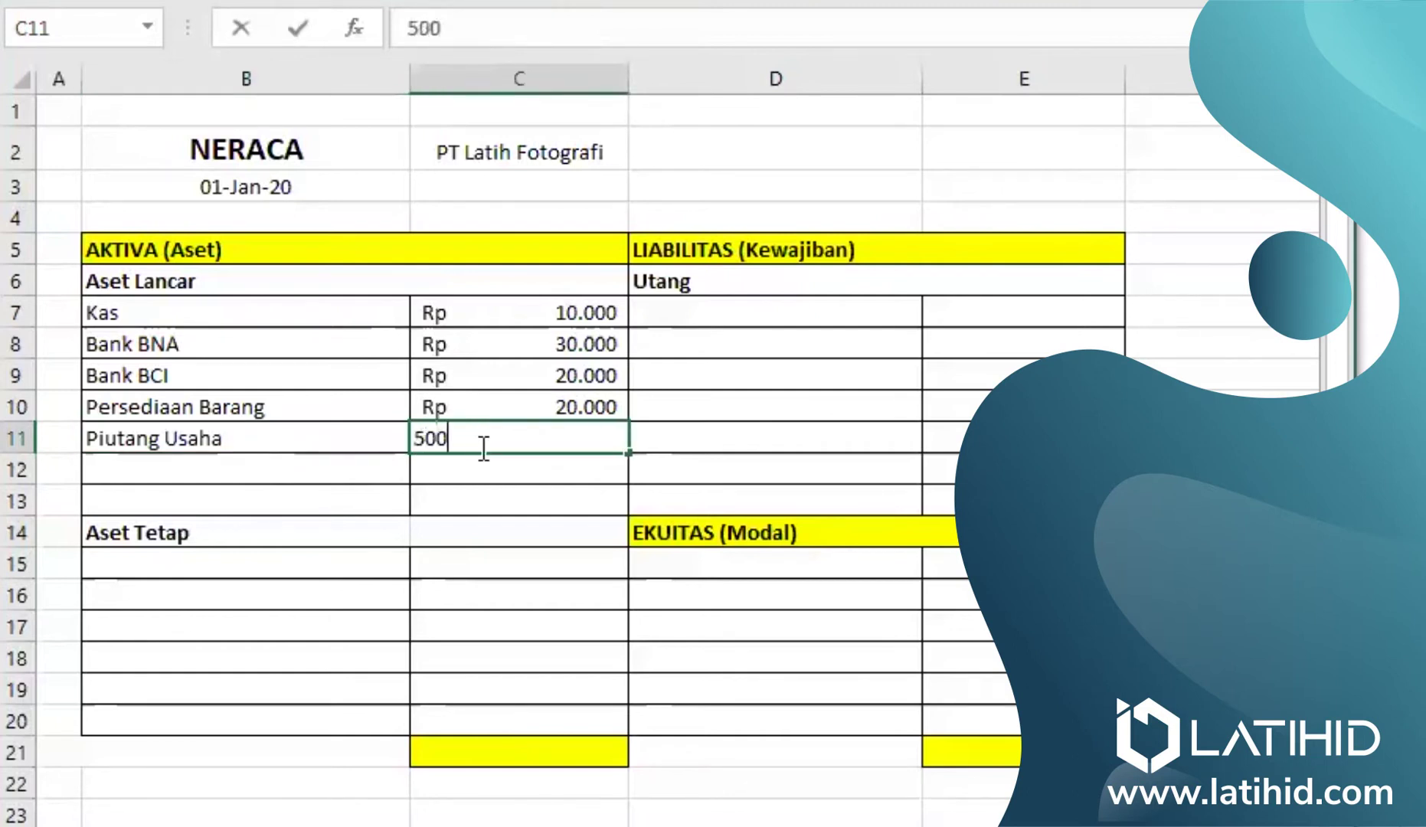
click(487, 471)
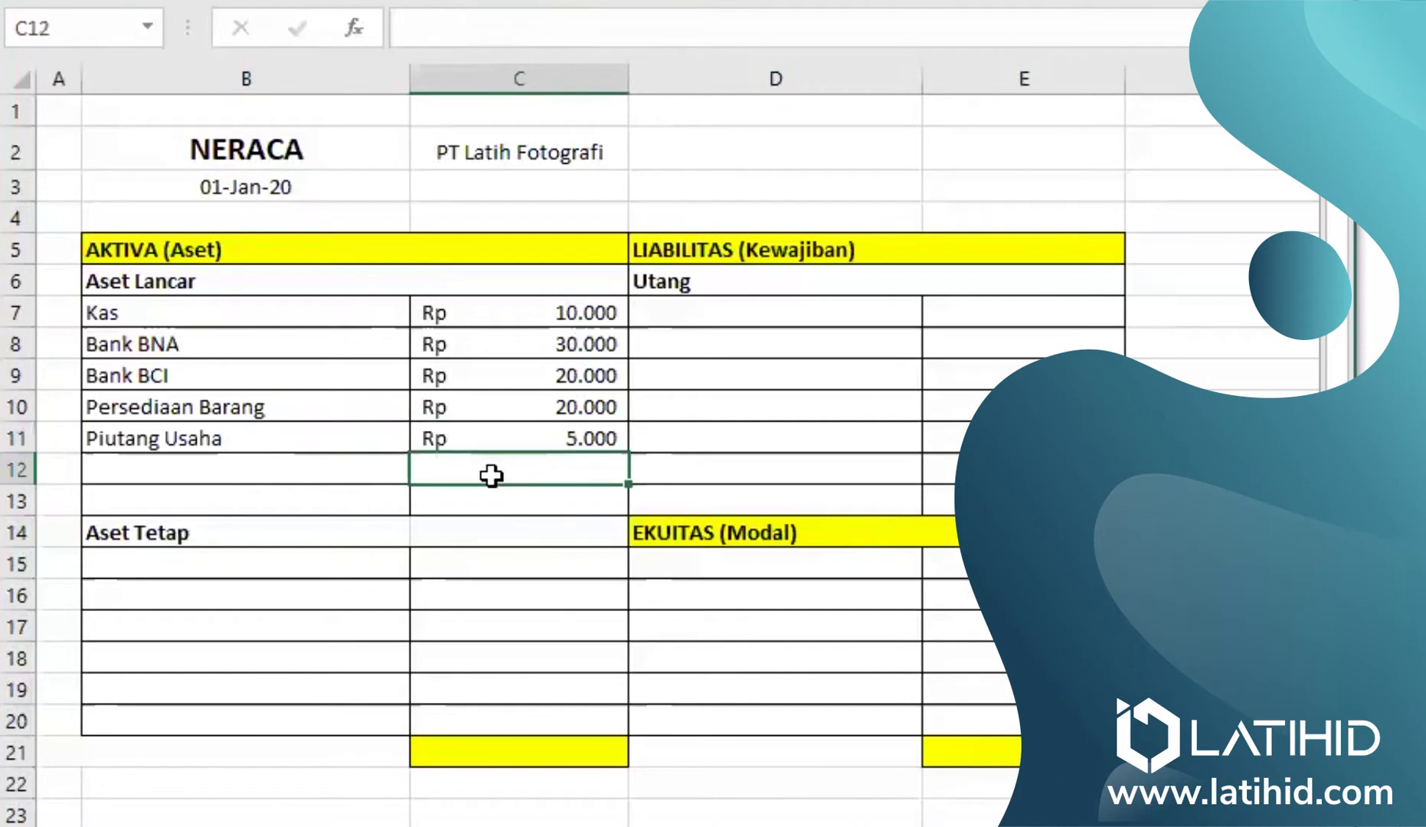
click(510, 511)
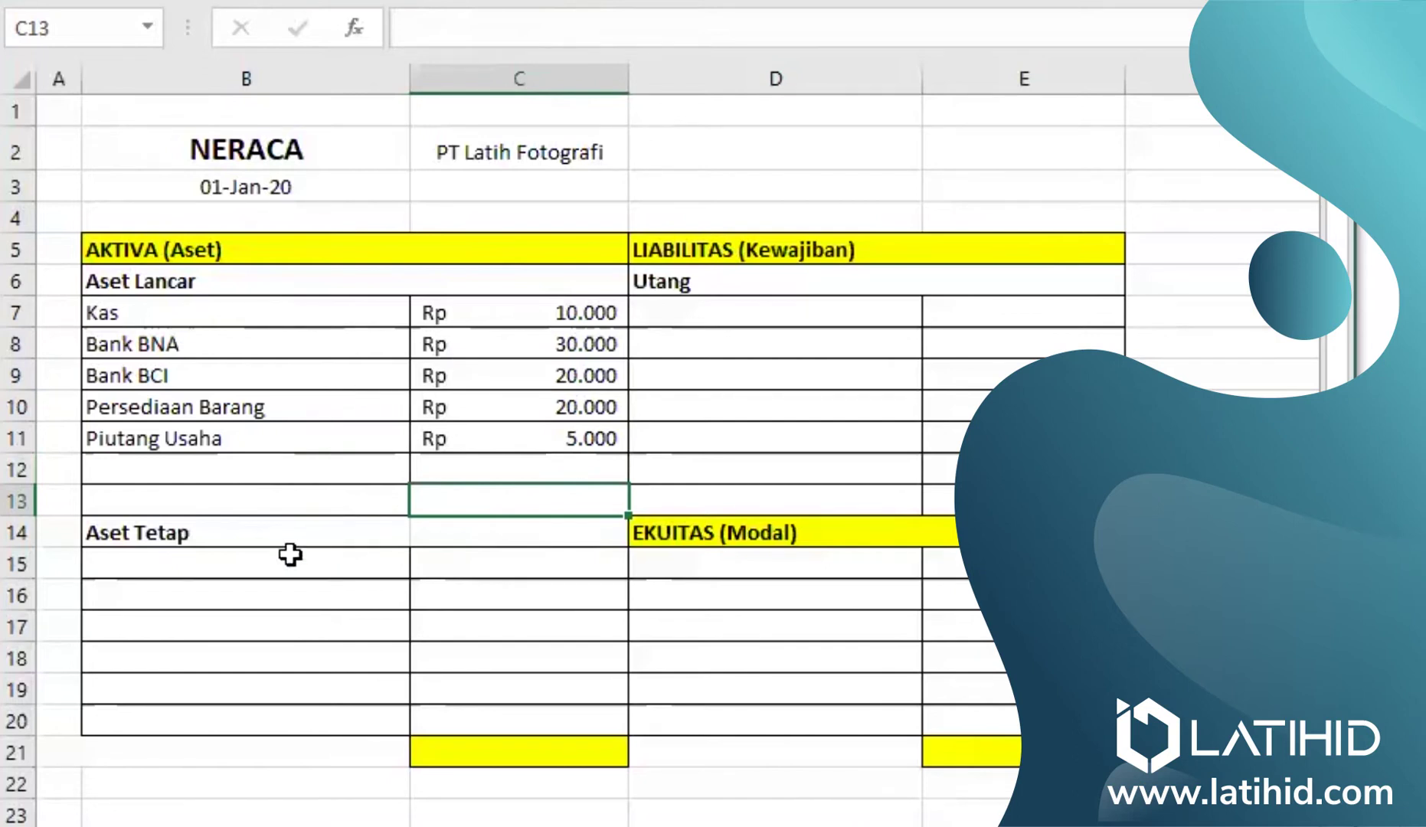
- Add the first Aset Tetap entry in row 15: "Kendaraan" in B15 with the amount 300000 in C15
click(268, 566)
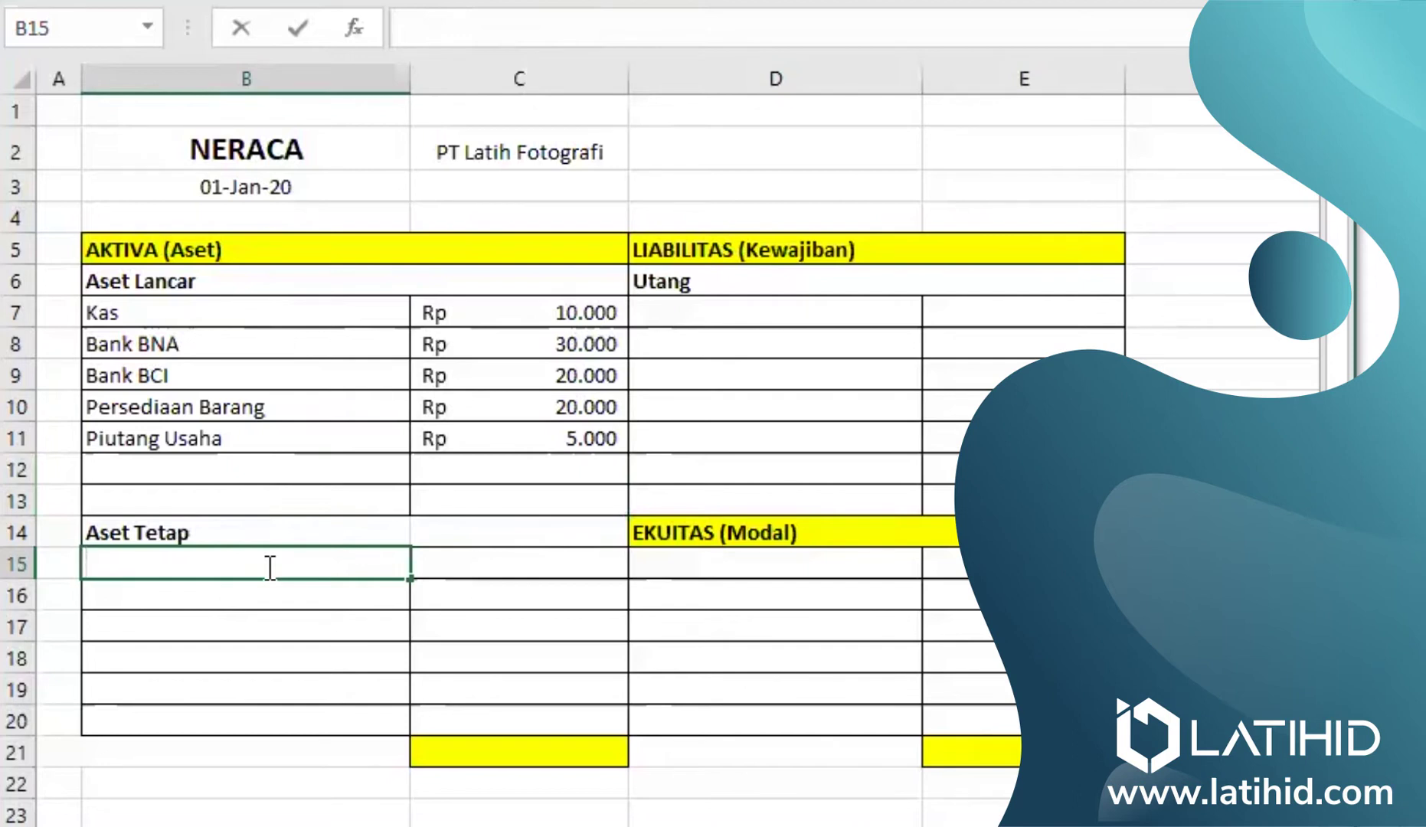
text(Kendaraan)
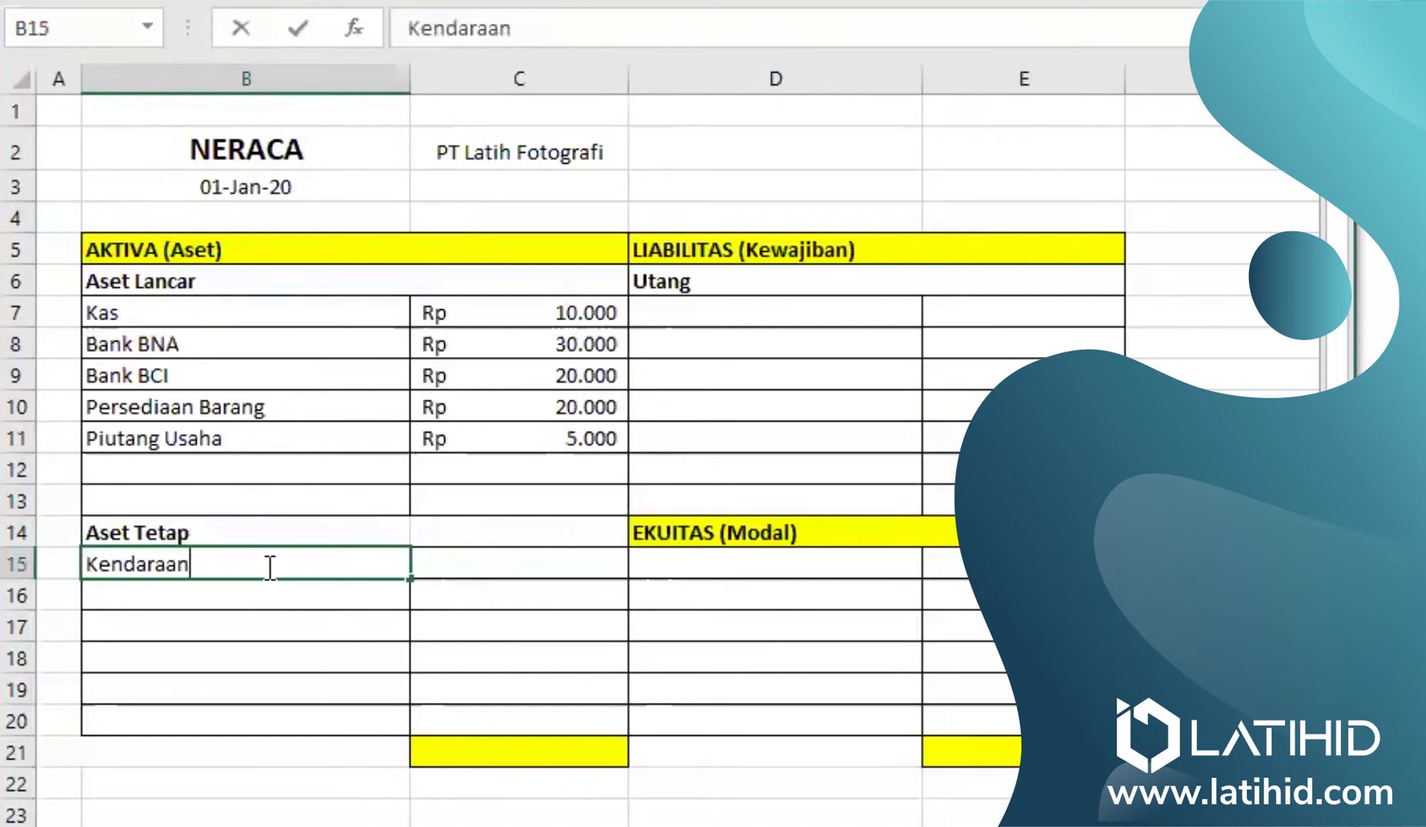
double_click(446, 559)
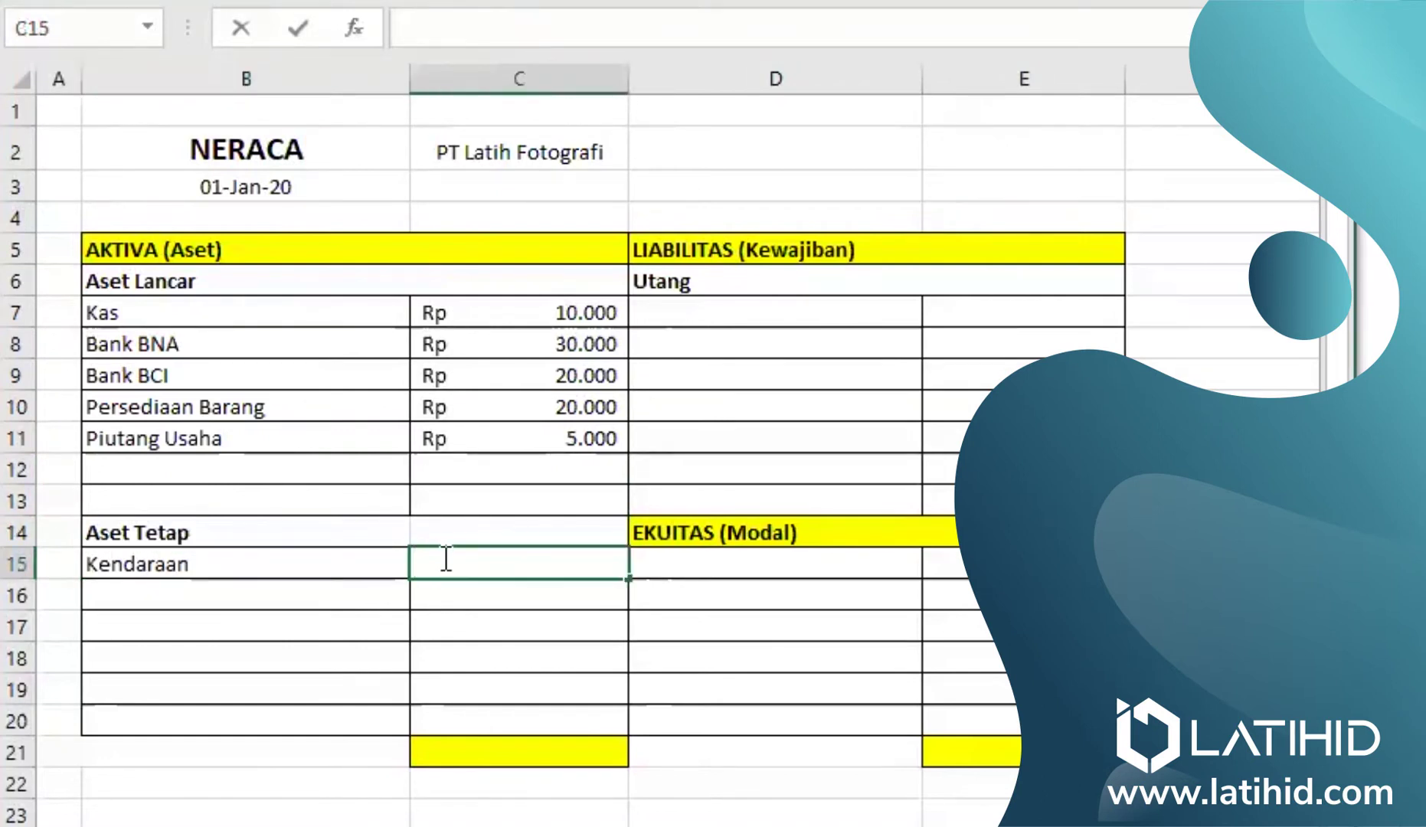
text(300000)
key(Return)
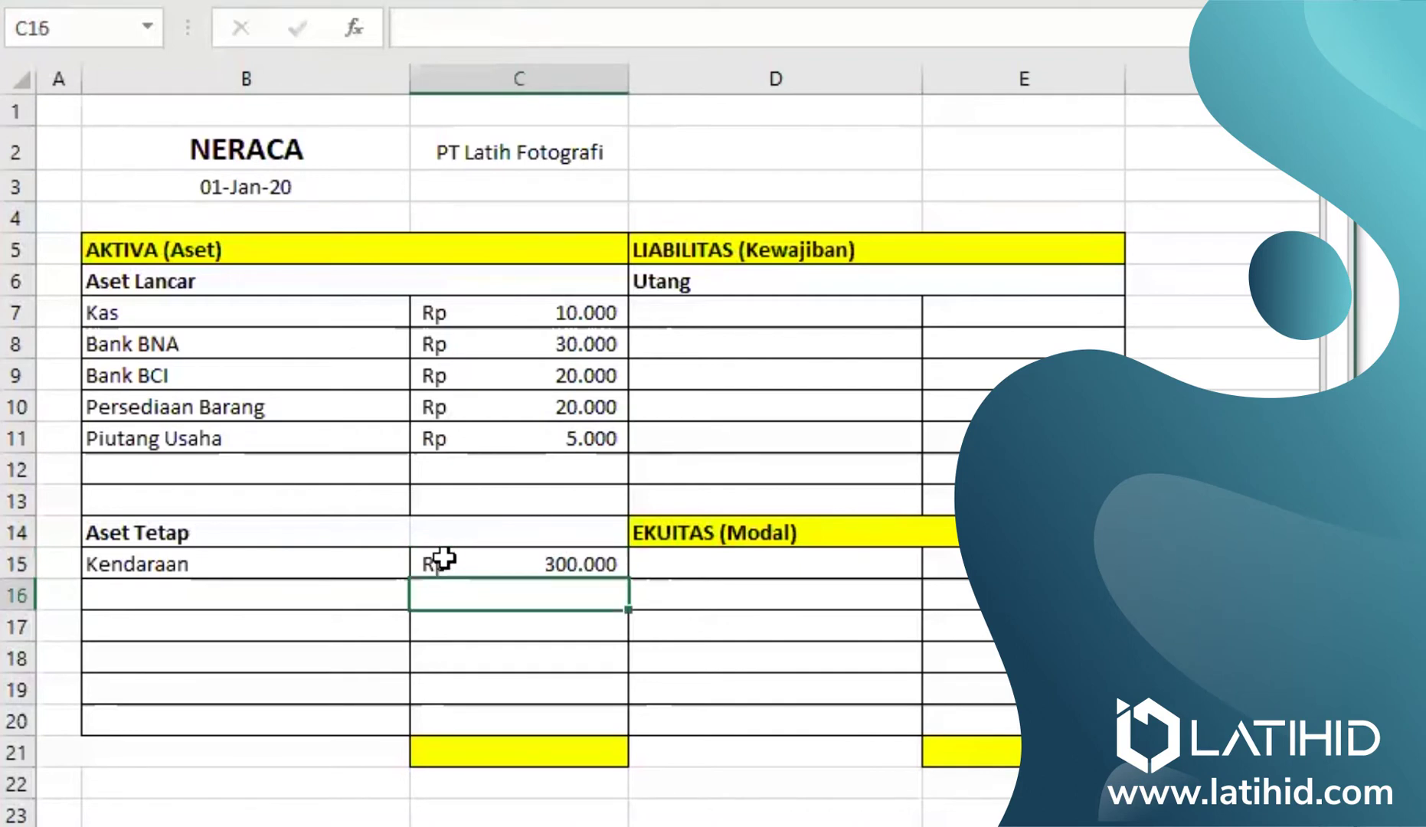
- Correct the Kendaraan amount in C15 to 30000
double_click(579, 563)
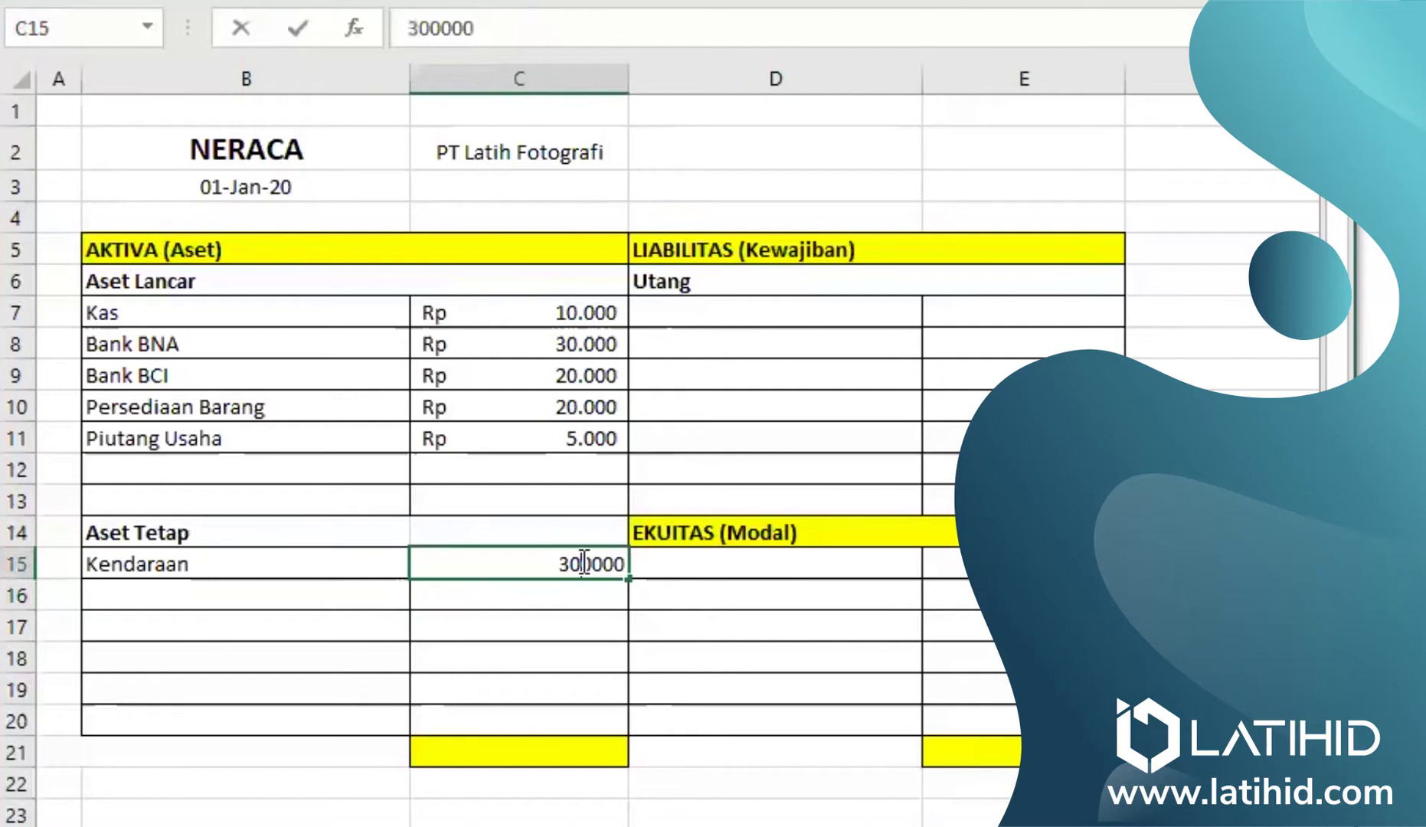
key(BackSpace)
key(Return)
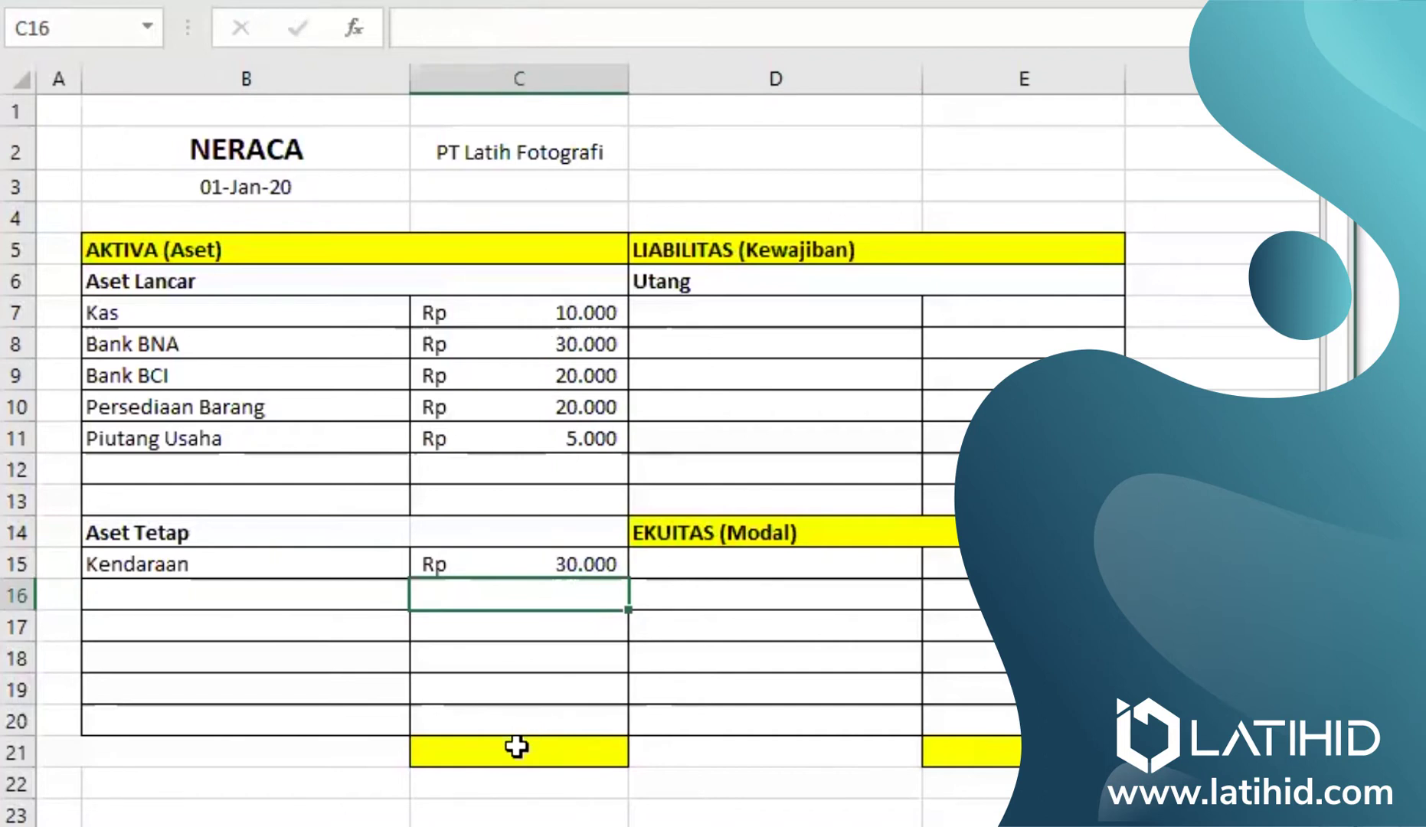
- Total the assets in the yellow cell C21 with a SUM formula over C7:C20
click(539, 755)
double_click(539, 754)
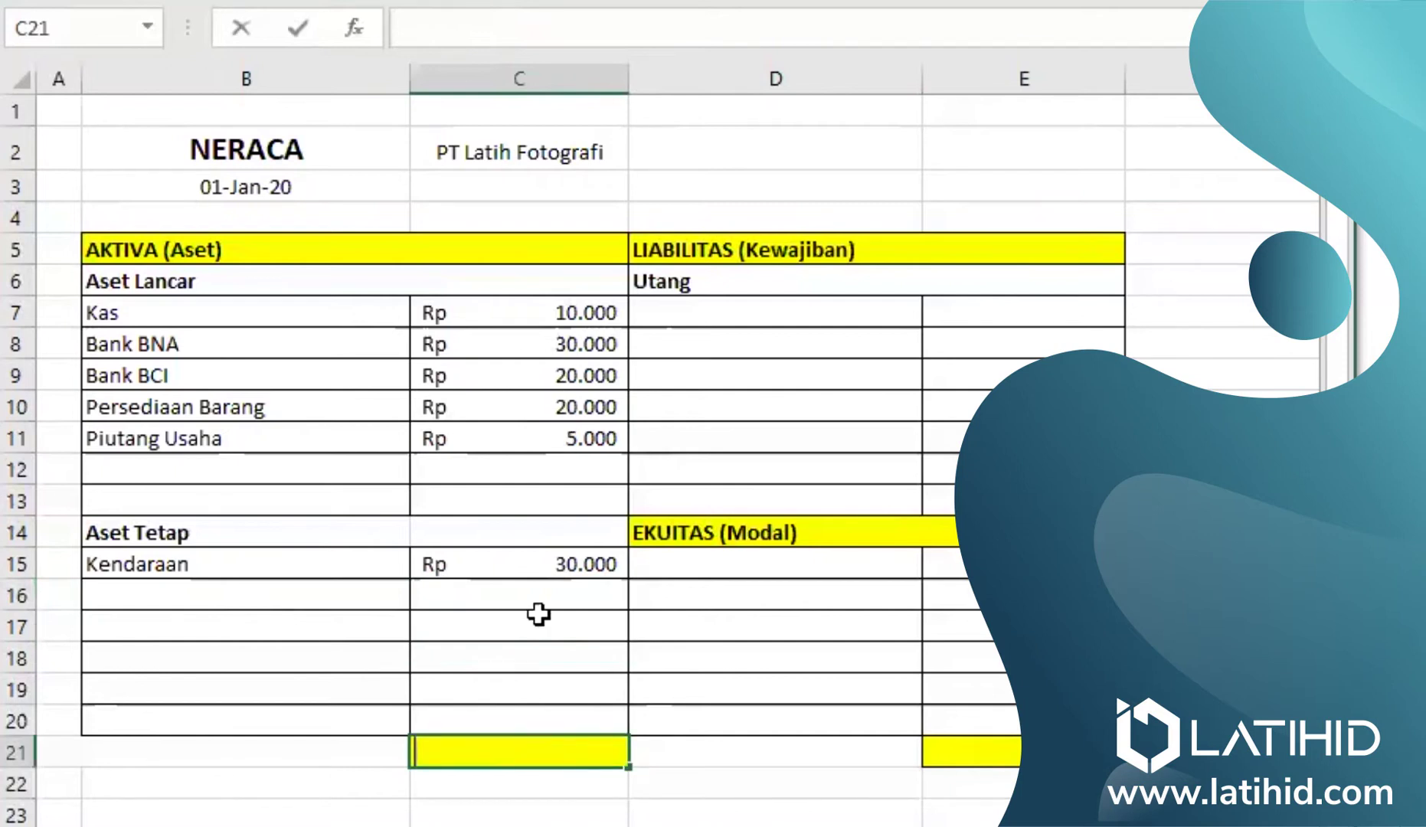
text(=)
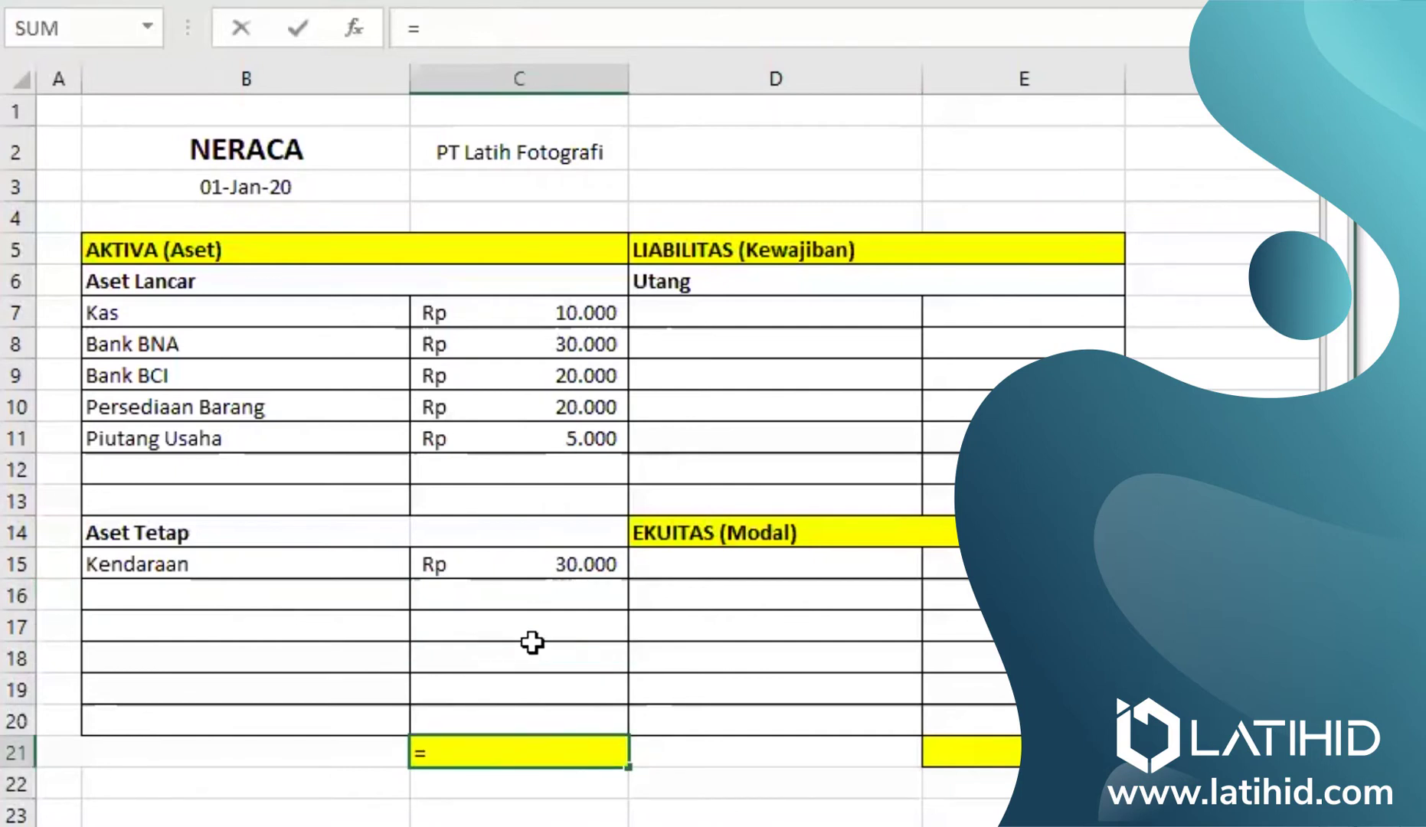
text(SUM()
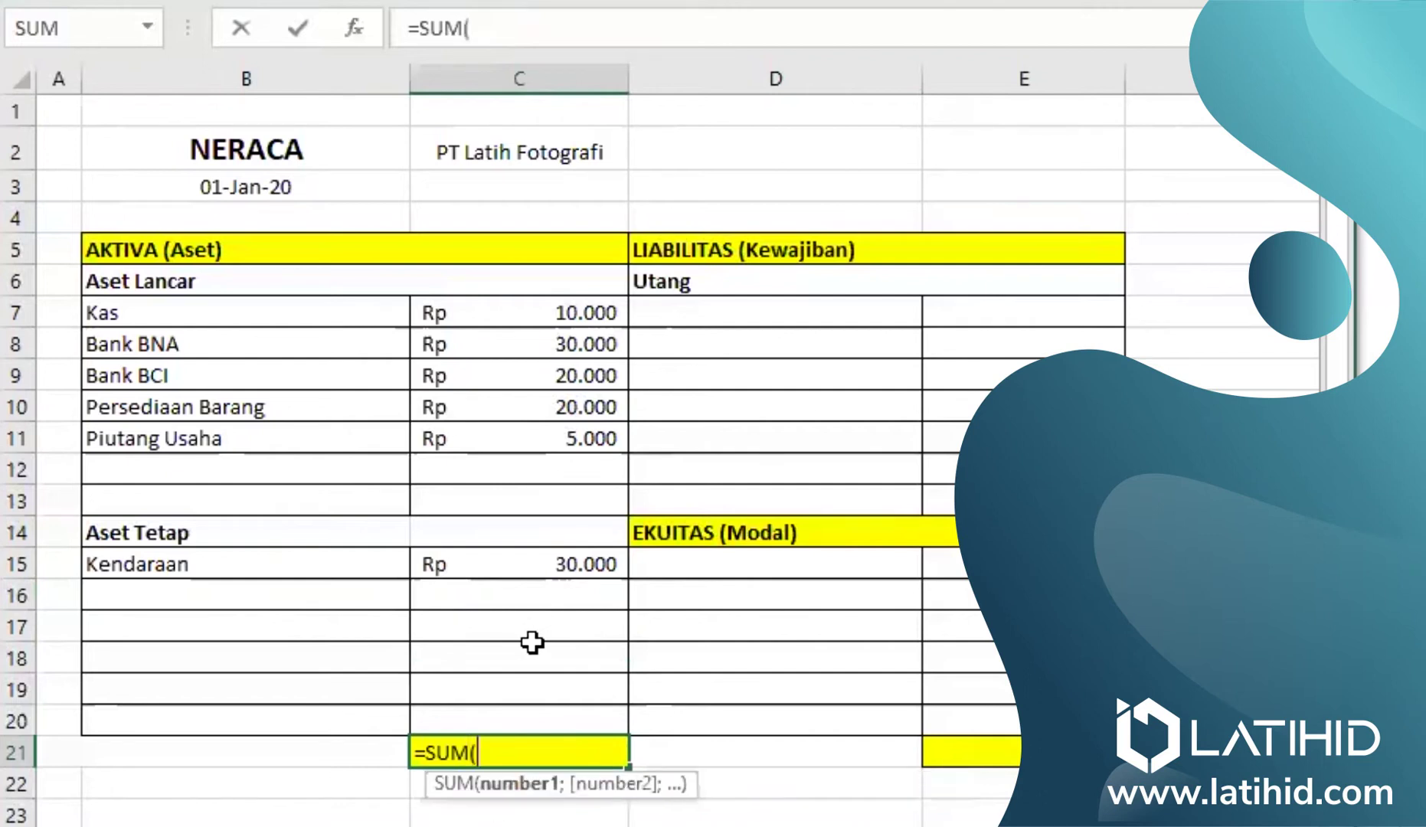
drag(547, 314, 568, 732)
text())
key(Return)
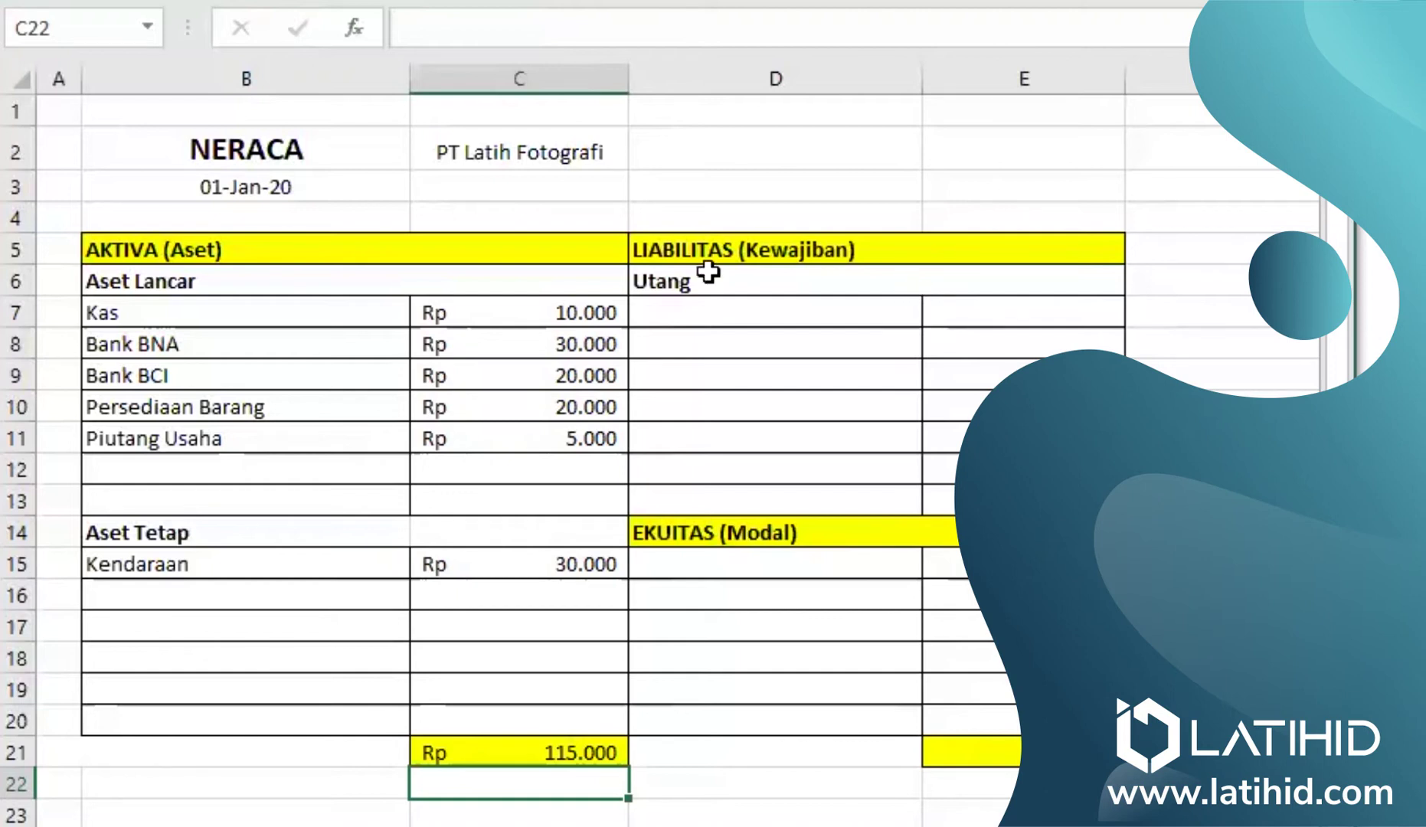
- Enter "Utang Supplier" in D7 as the first liability under Utang
click(693, 320)
key(ctrl+Down)
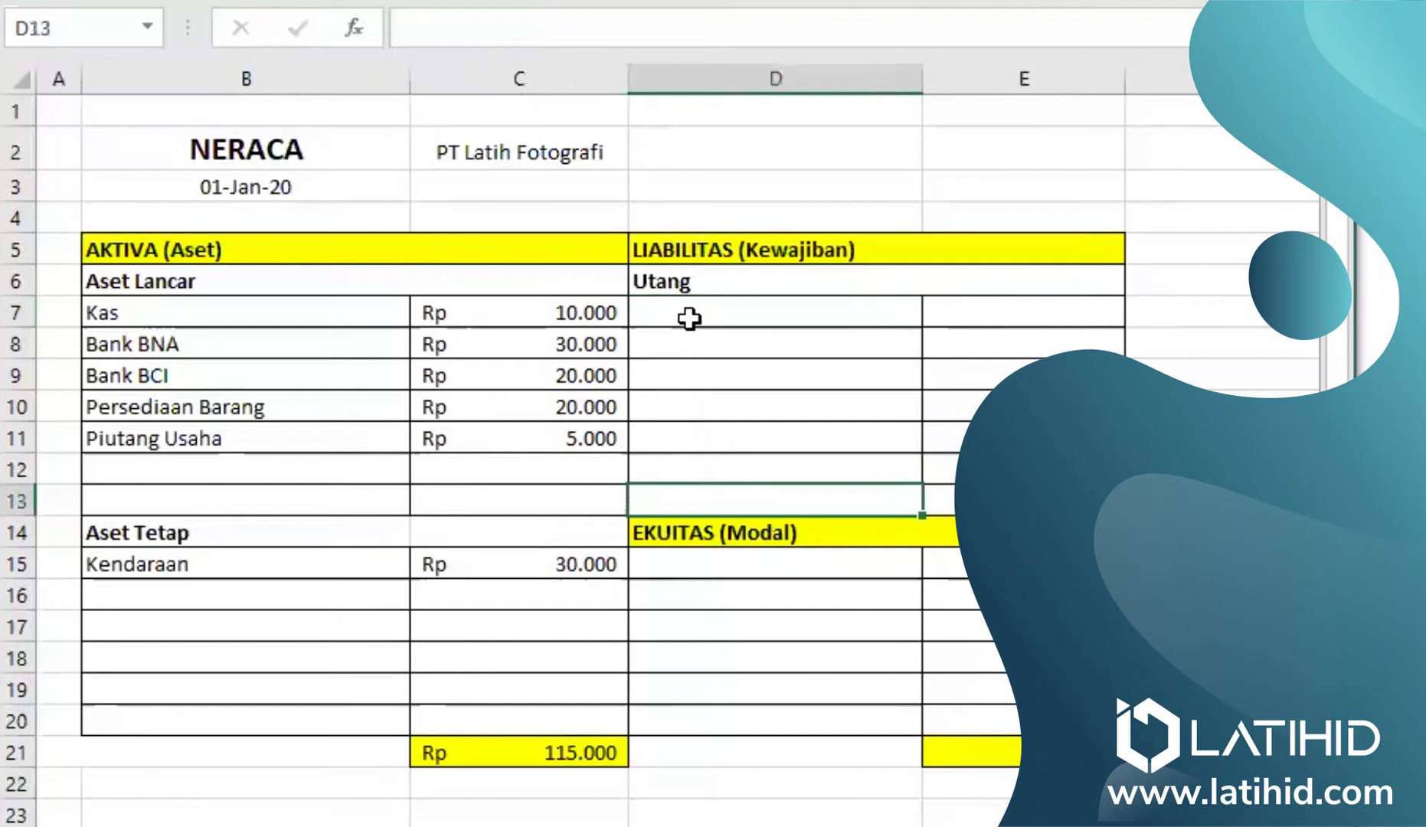
double_click(694, 314)
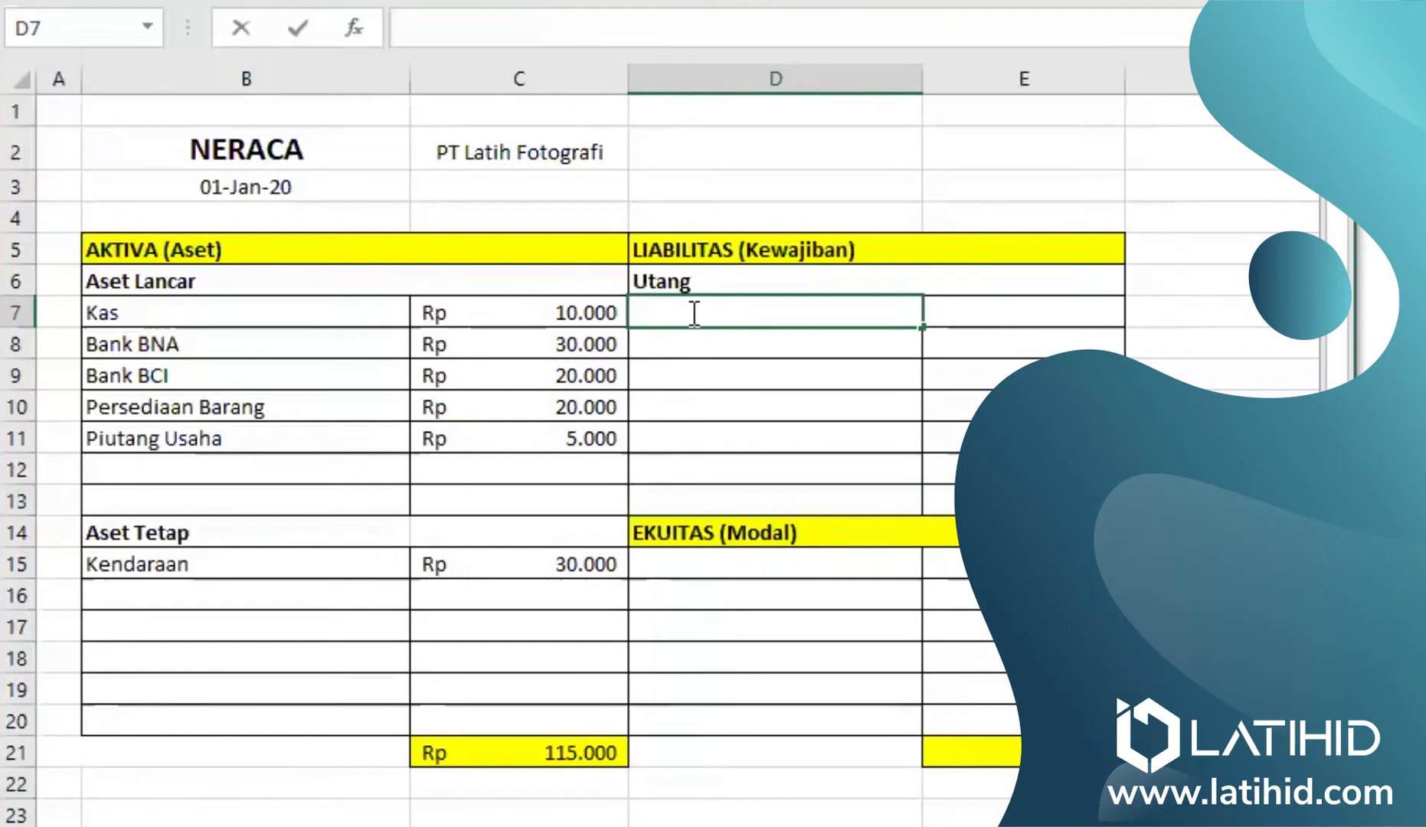
text(Utang Supp)
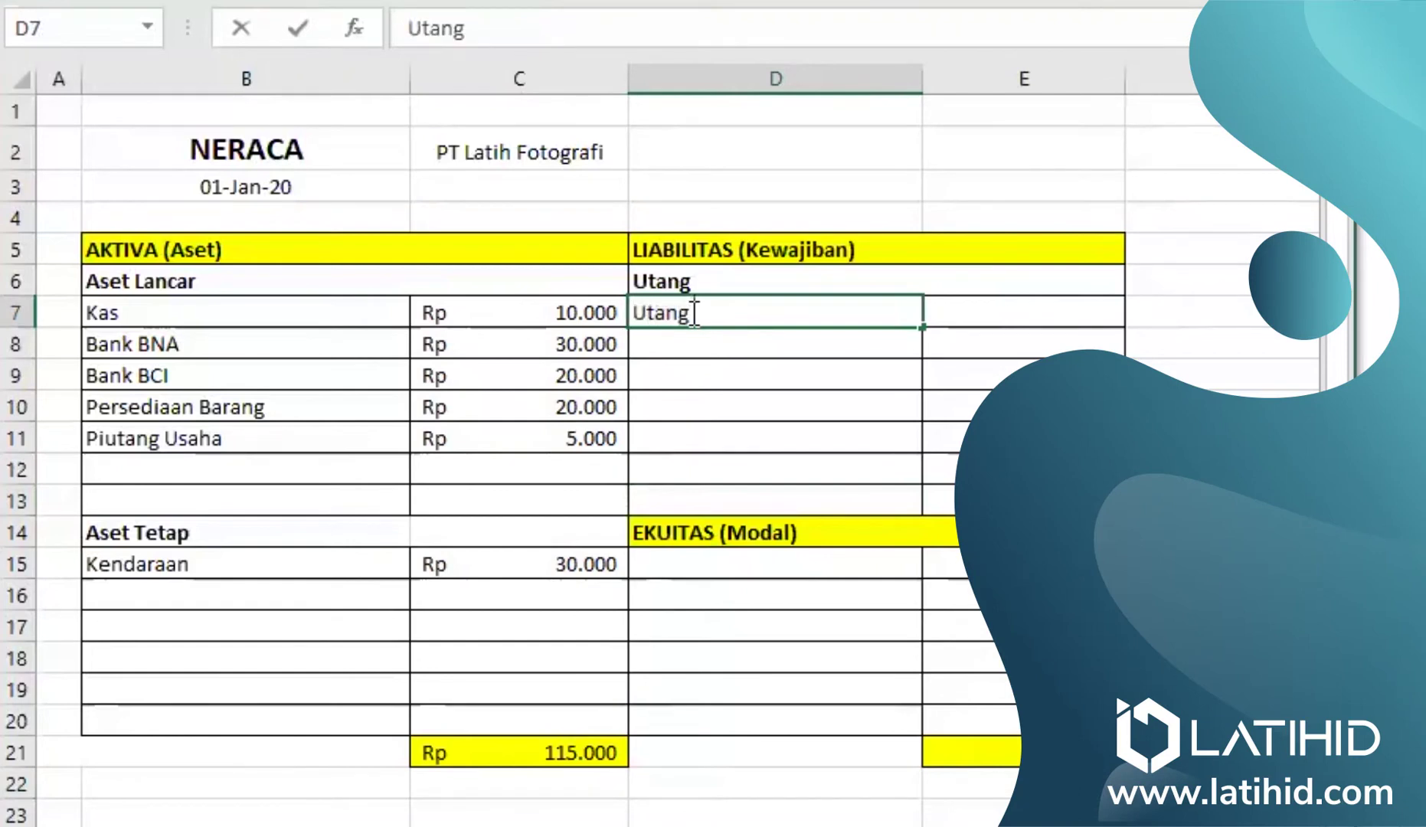
text(lier)
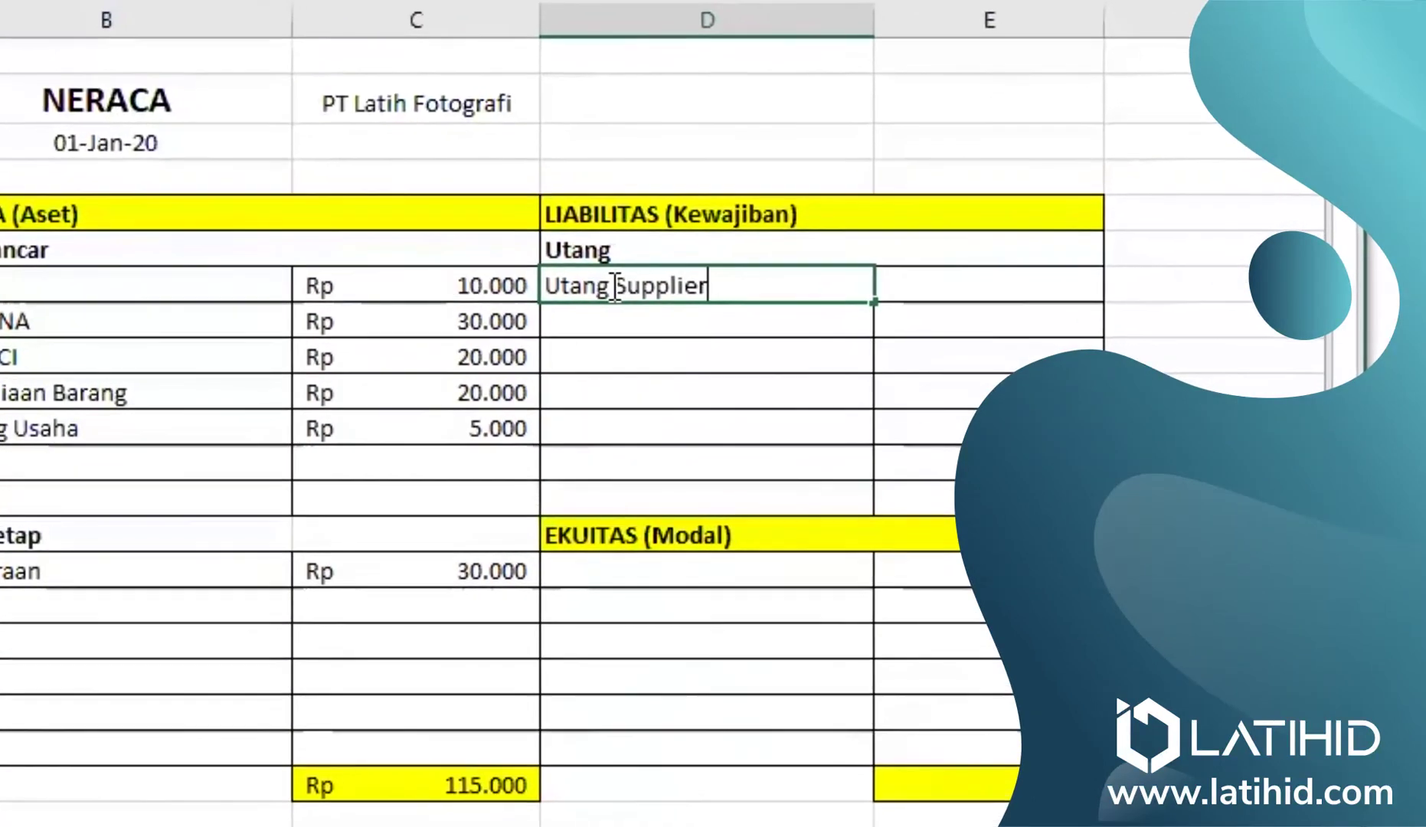